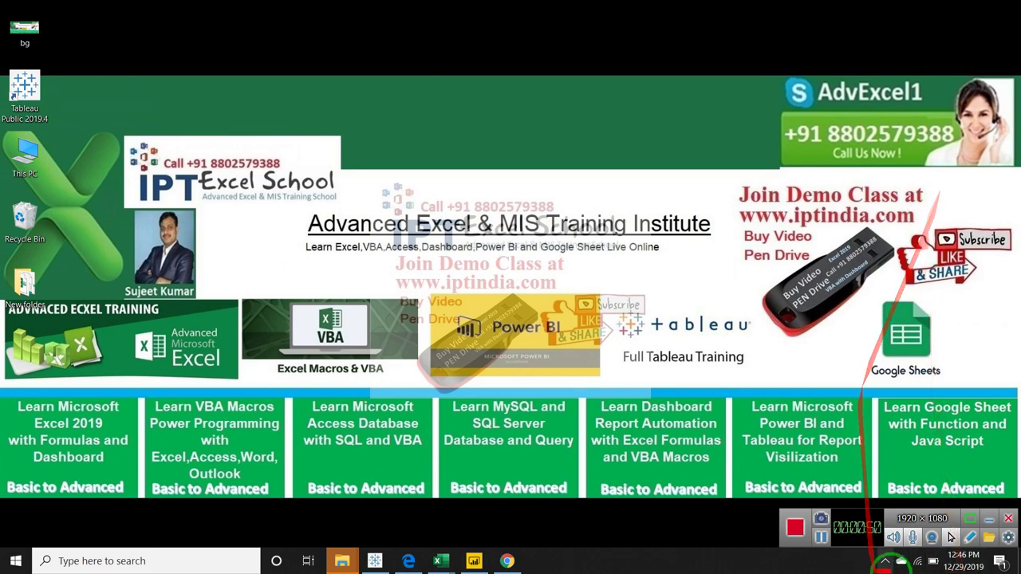
Drag toward the taskbar's Excel icon to get at the open workbooks
mouse_move(961, 435)
mouse_down()
mouse_move(947, 279)
mouse_move(554, 5)
mouse_move(469, 560)
mouse_up()
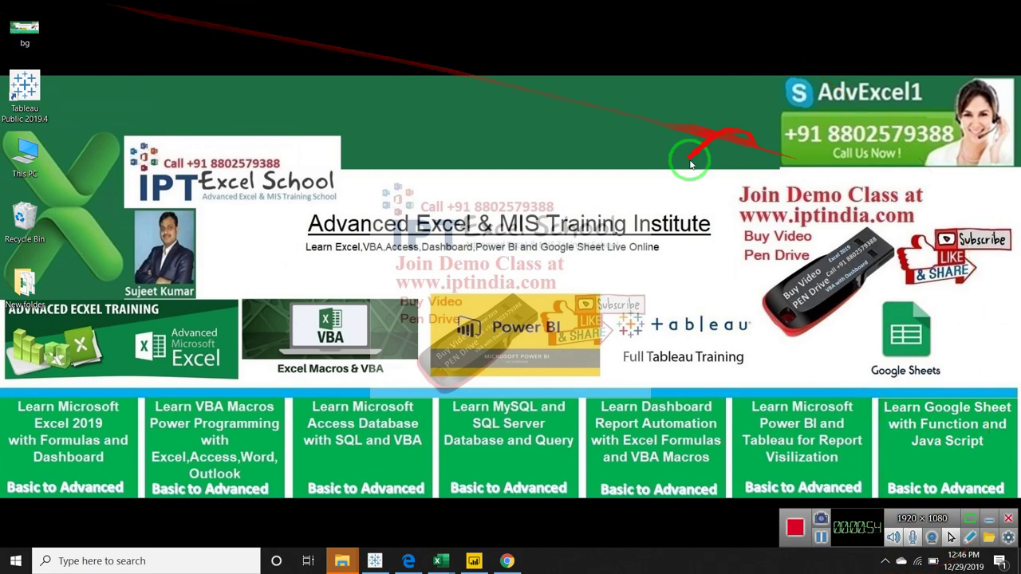
mouse_move(439, 560)
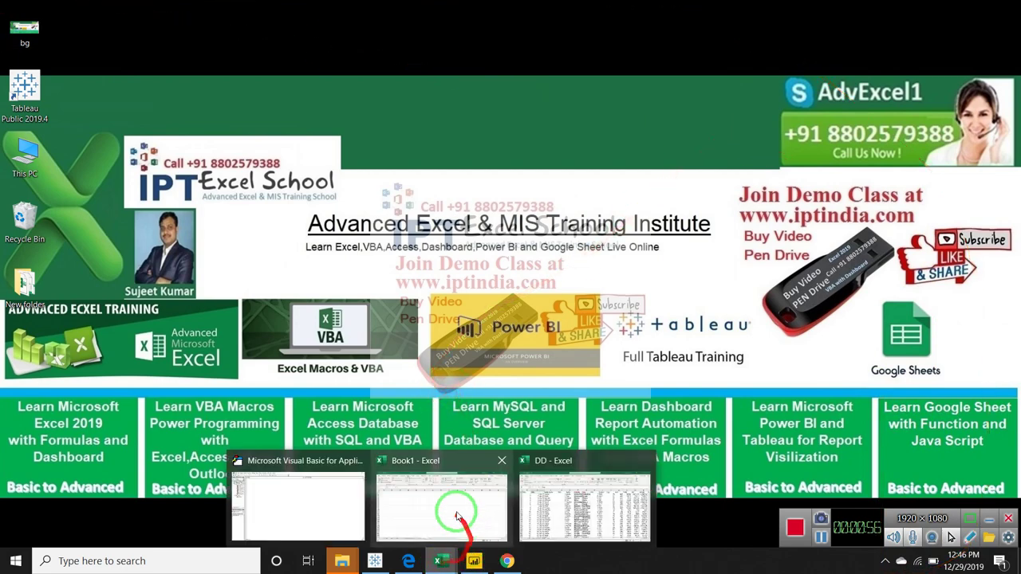
Switch to the DD workbook and select the whole Name column on the Data sheet
click(535, 496)
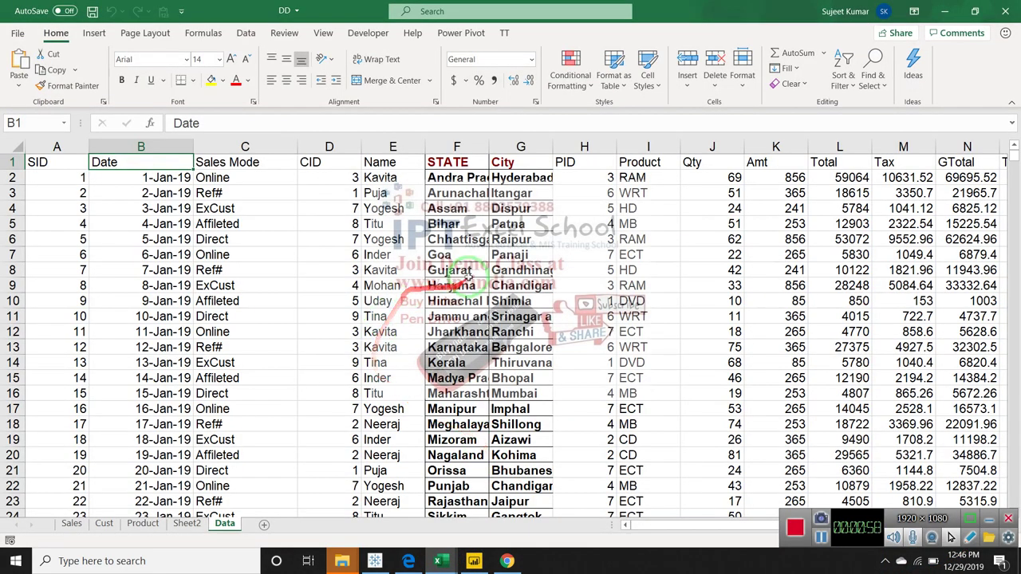
click(456, 269)
click(375, 177)
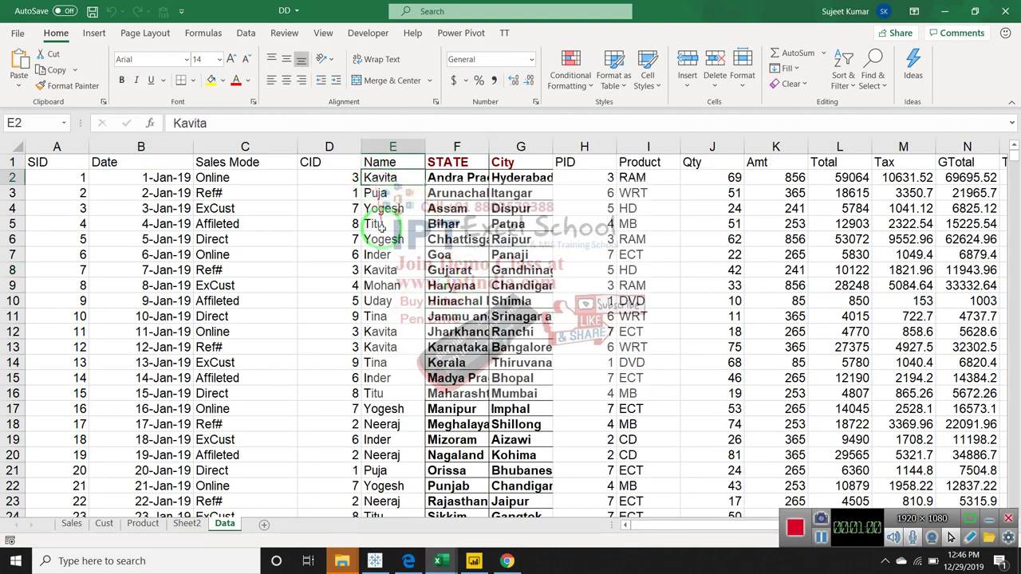
scroll(375, 191, down, 5)
scroll(375, 195, up, 5)
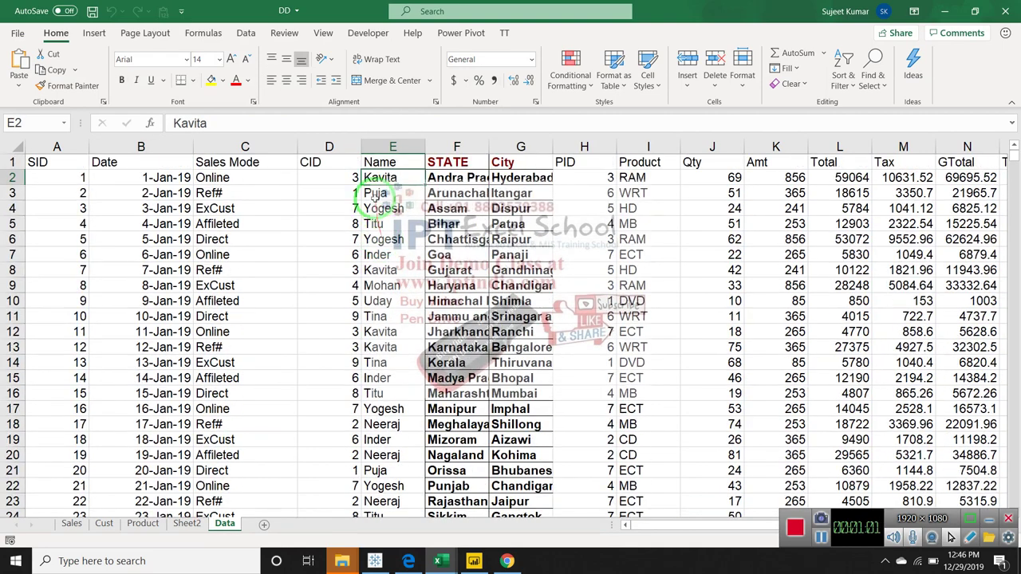
click(383, 145)
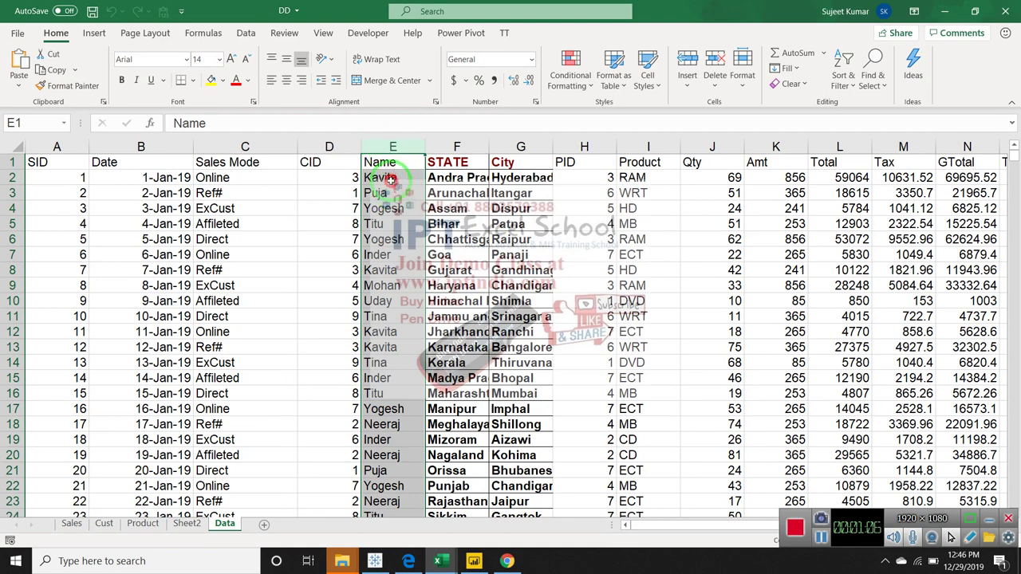
click(390, 177)
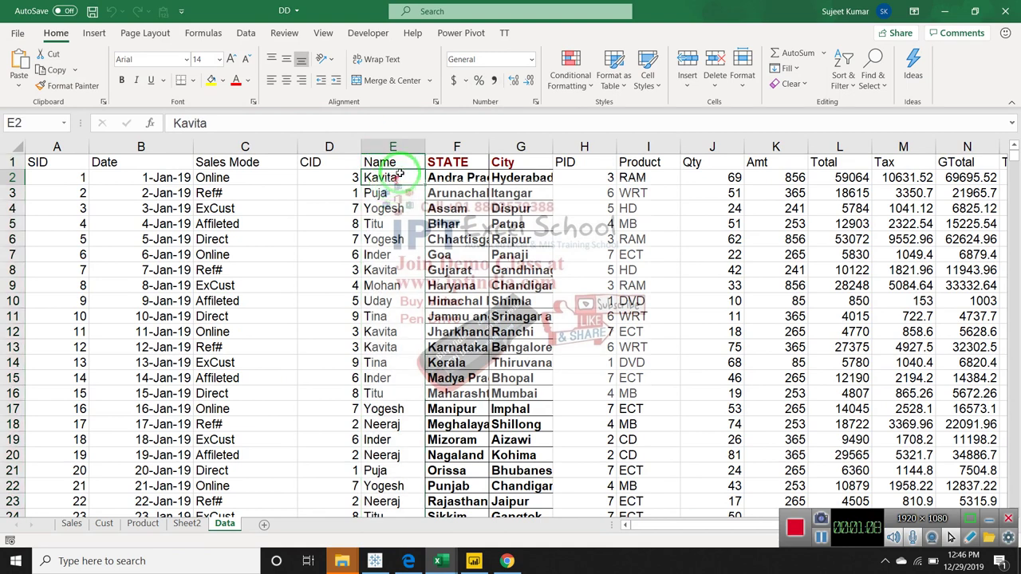
click(384, 146)
Copy the Name column and paste it into column A of a new Sheet1
key(ctrl+c)
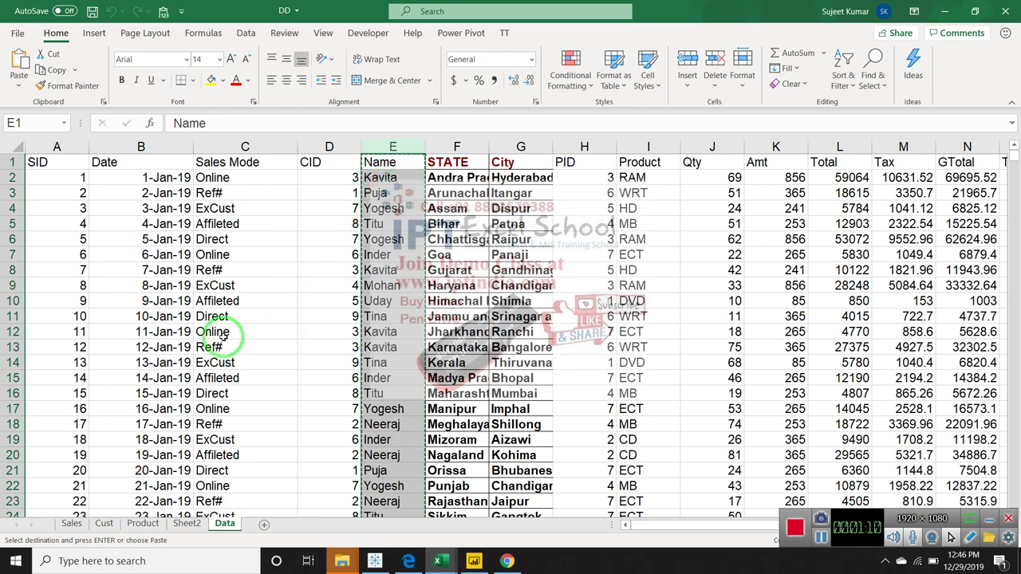
click(267, 522)
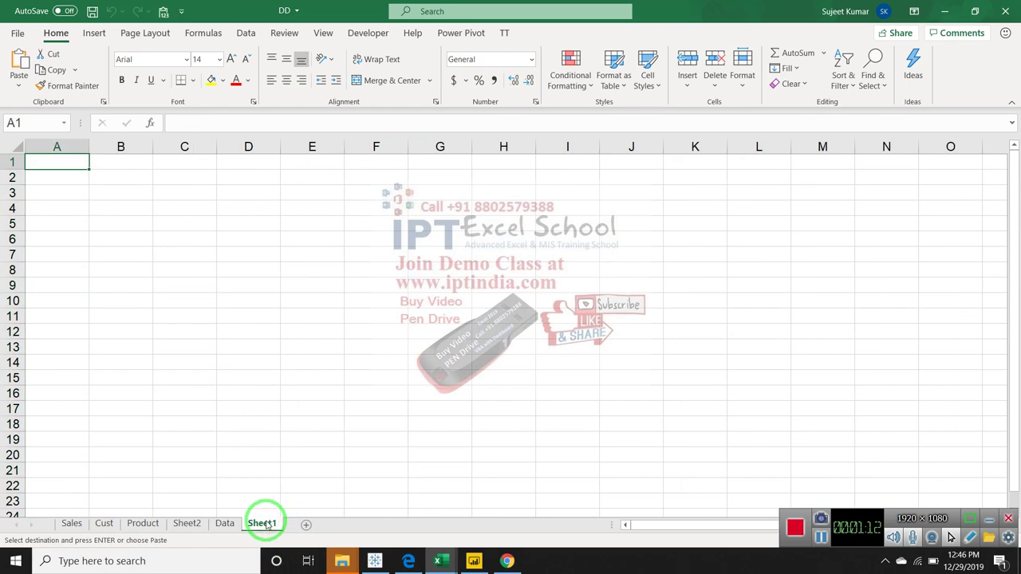
key(ctrl+v)
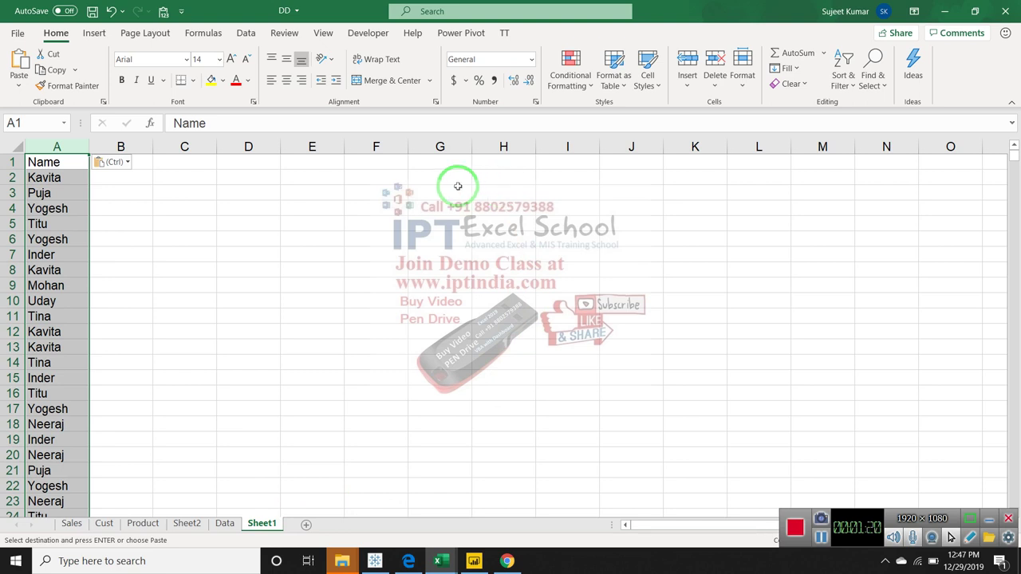
Run Remove Duplicates on column A, leaving the Name header plus 10 unique names
click(244, 37)
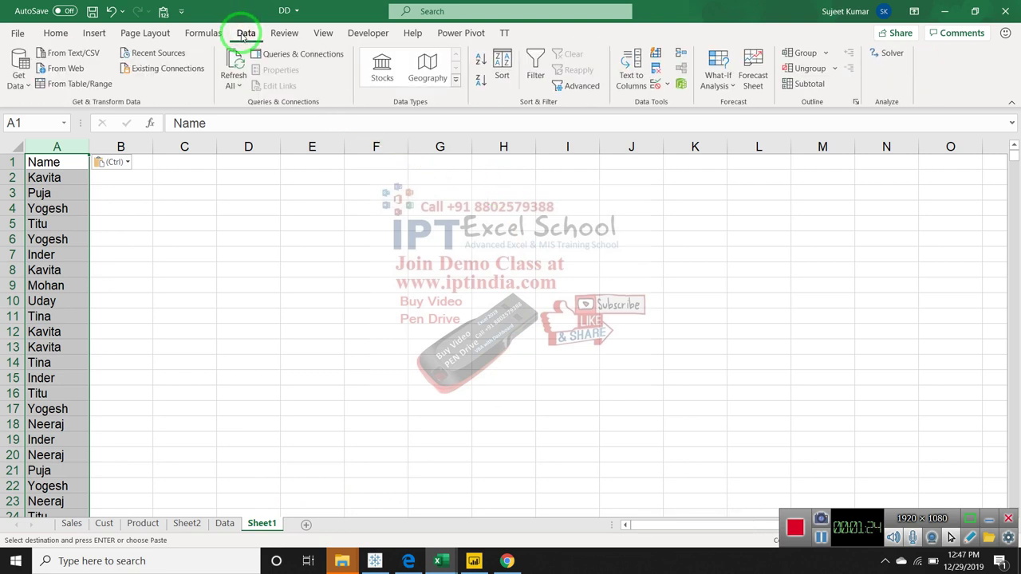
click(655, 70)
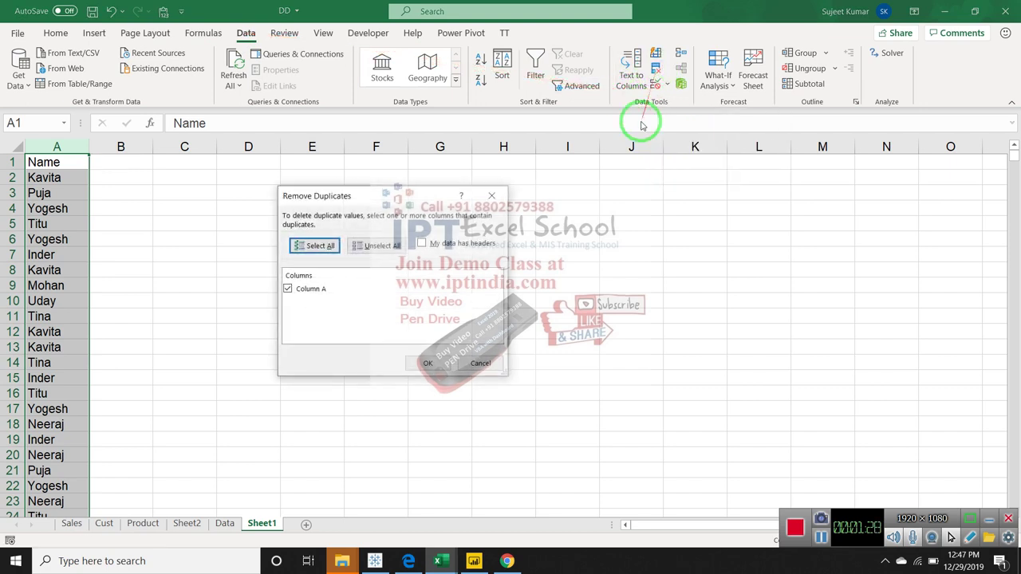
click(436, 364)
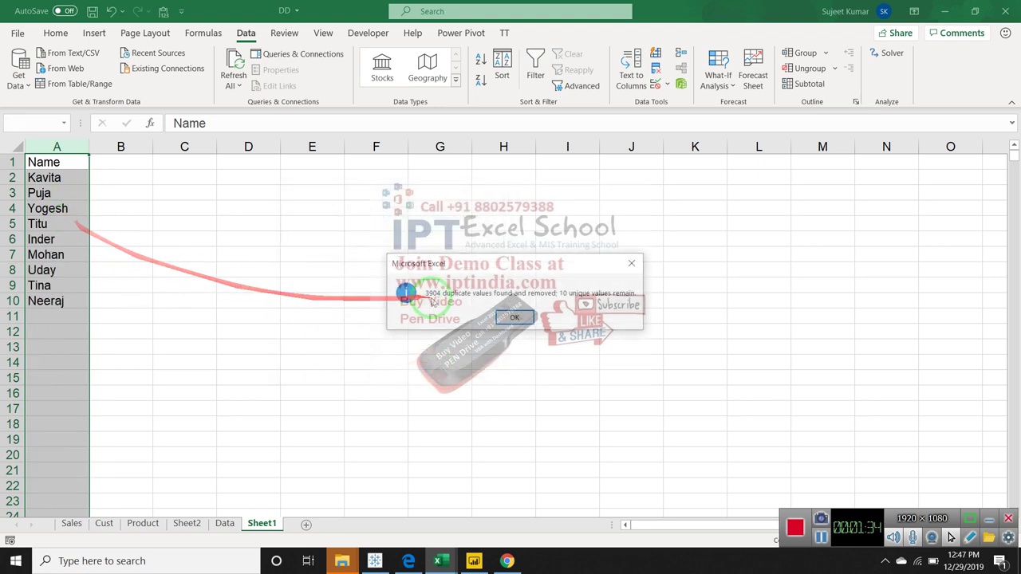
click(325, 284)
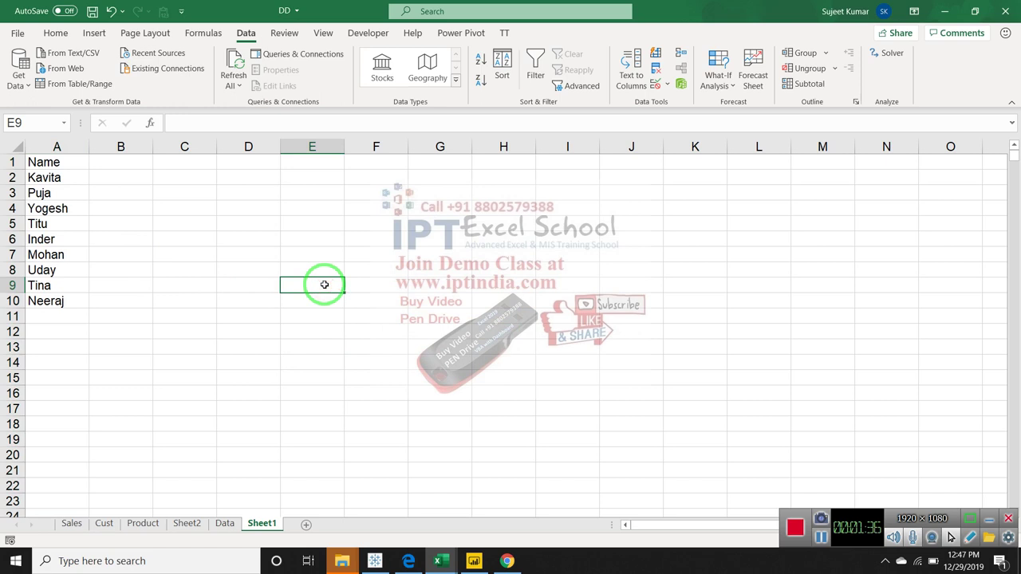
Undo the duplicate removal to restore the full name list and turn on filtering
key(ctrl+z)
key(ctrl+c)
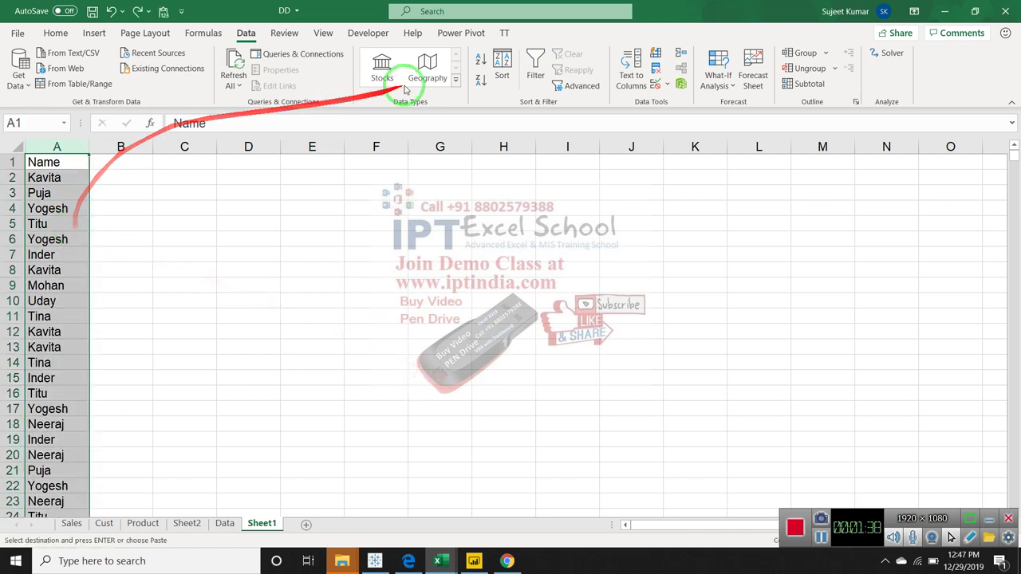
key(ctrl+shift+l)
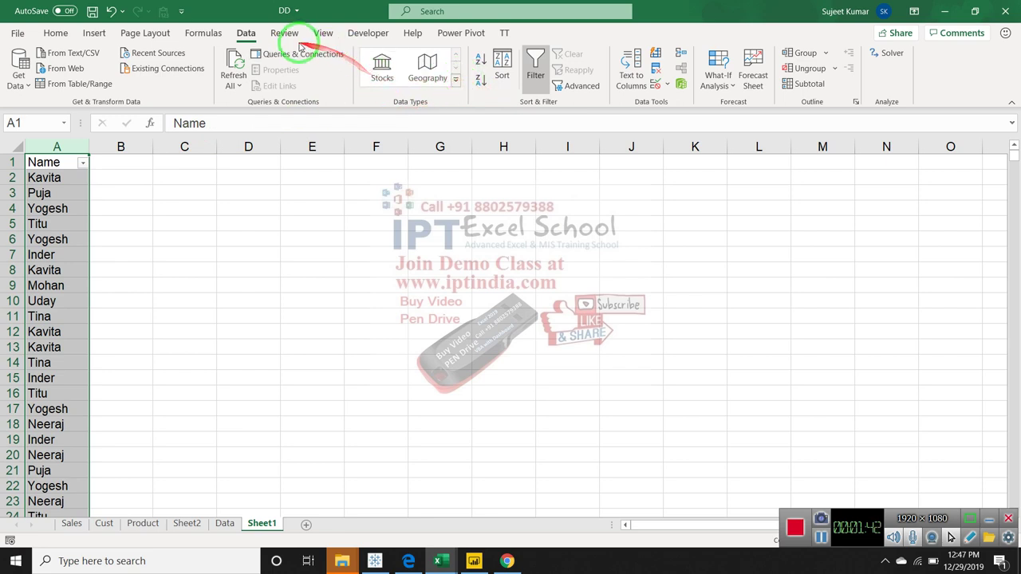
Apply an Advanced filter with Unique records only, then clear the filter
click(573, 85)
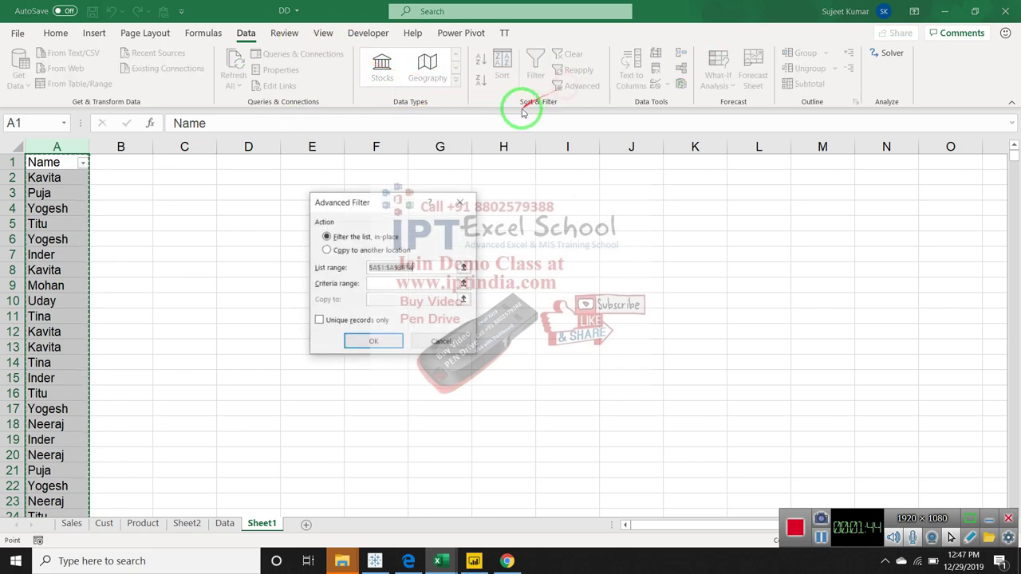
click(363, 320)
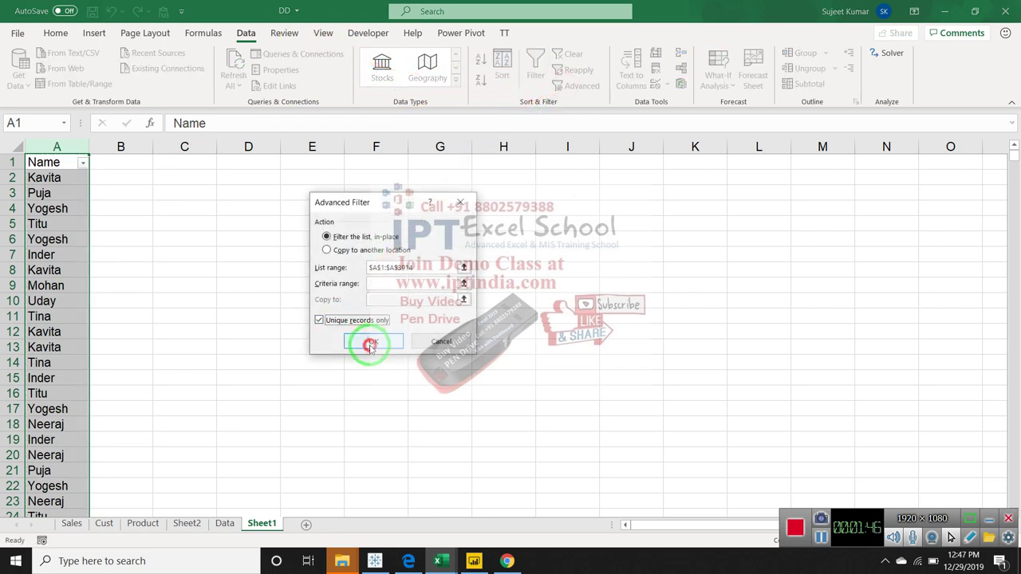
click(372, 341)
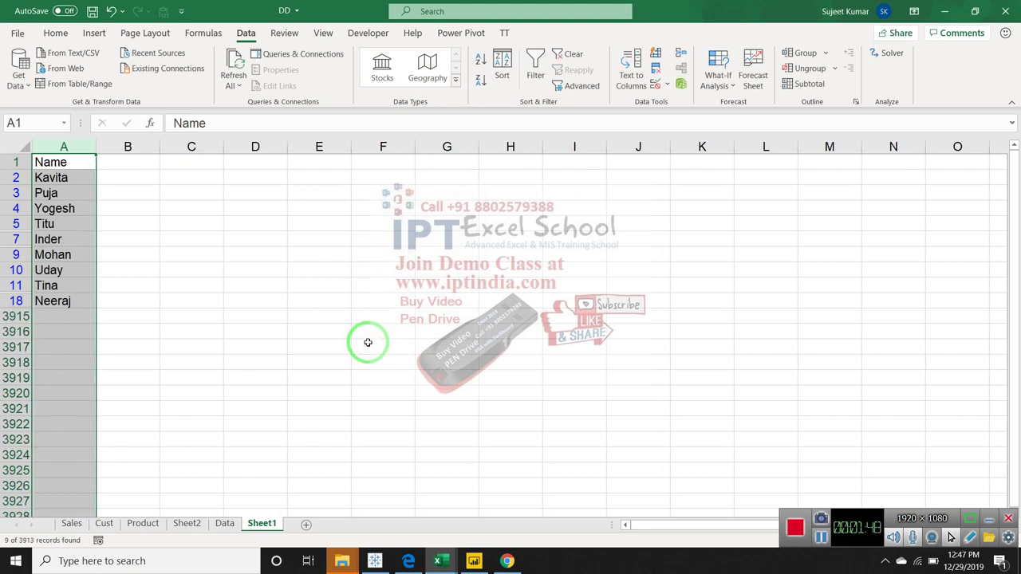
key(ctrl+shift+l)
Enter a COUNTIF formula in B2 counting A2 within the name range
key(Right)
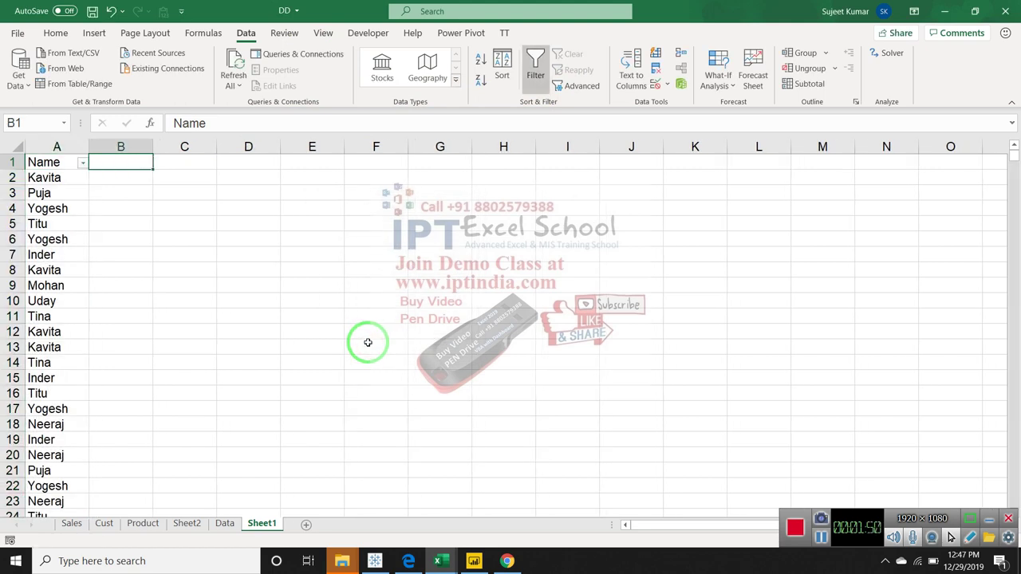
key(Down)
text(=)
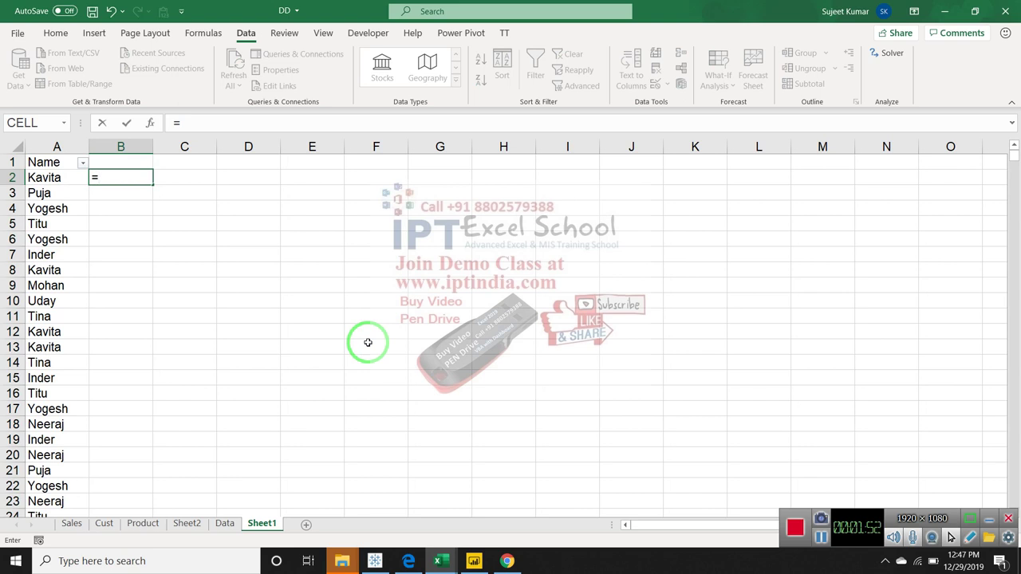
text(cou)
key(Down)
key(Down)
key(Down)
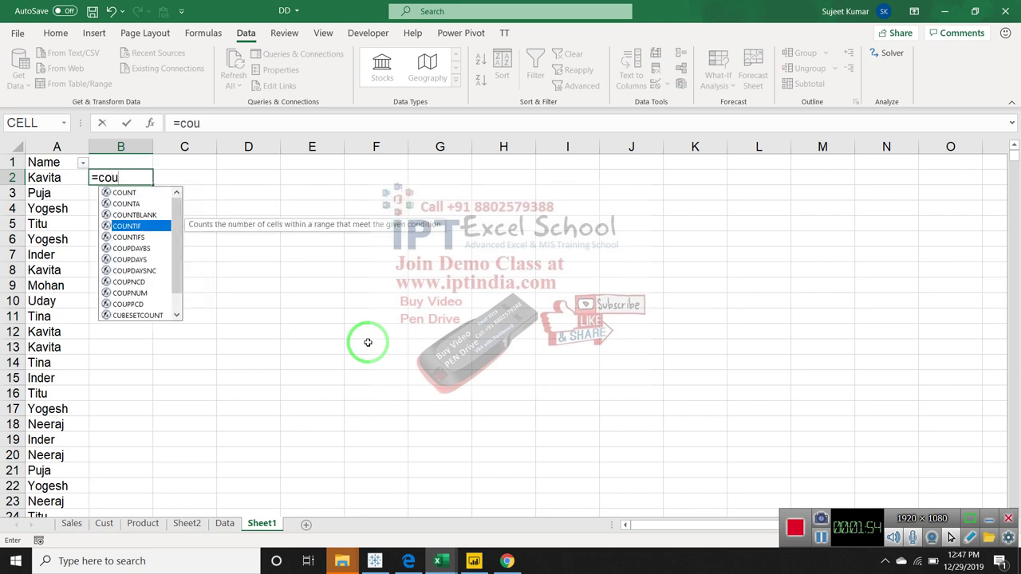
key(Tab)
key(Left)
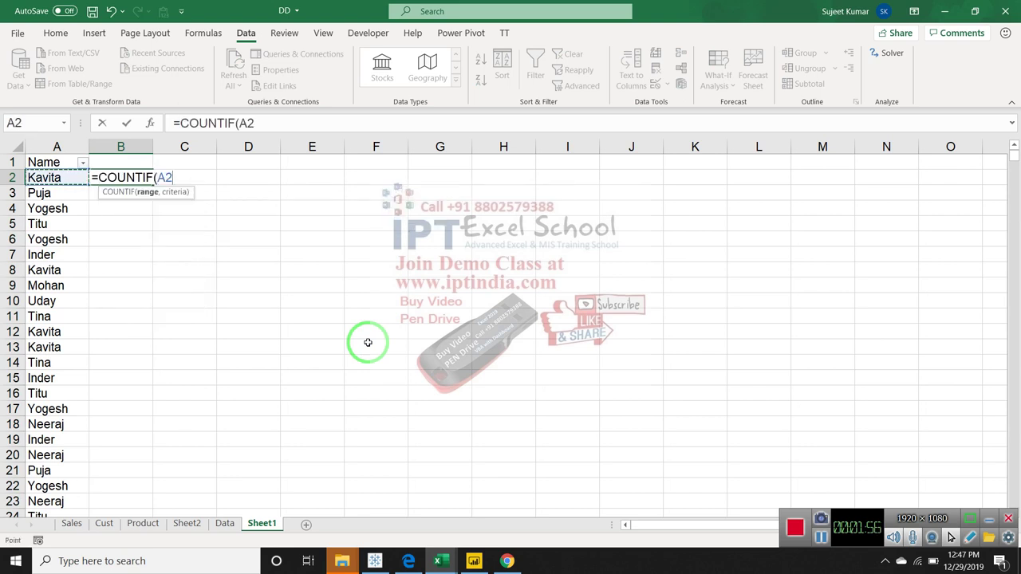
text(:)
text(a2,a)
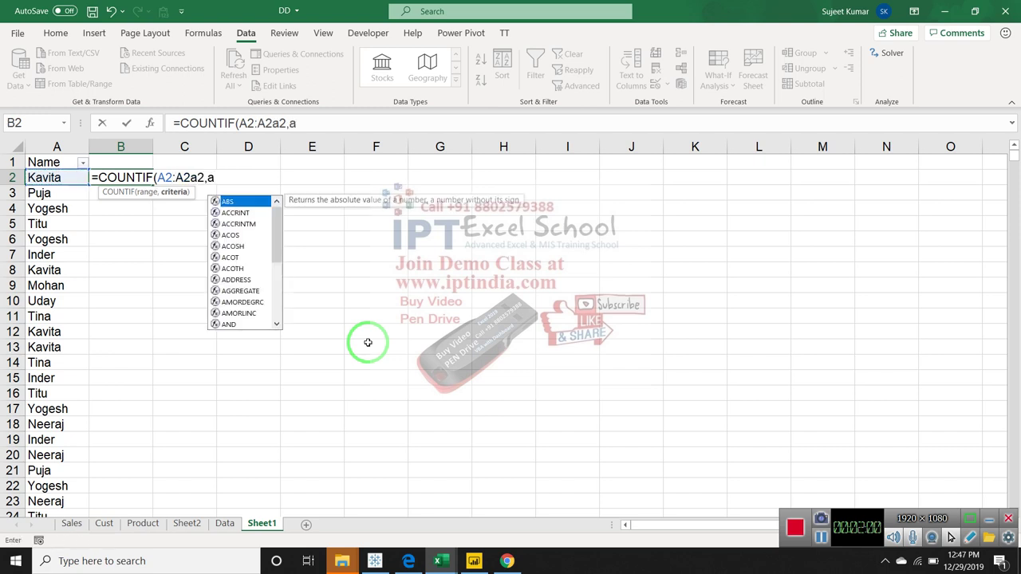
text(2)
key(Return)
Correct B2 to =COUNTIF($A$2:A2,A2) with an absolute range start
click(131, 177)
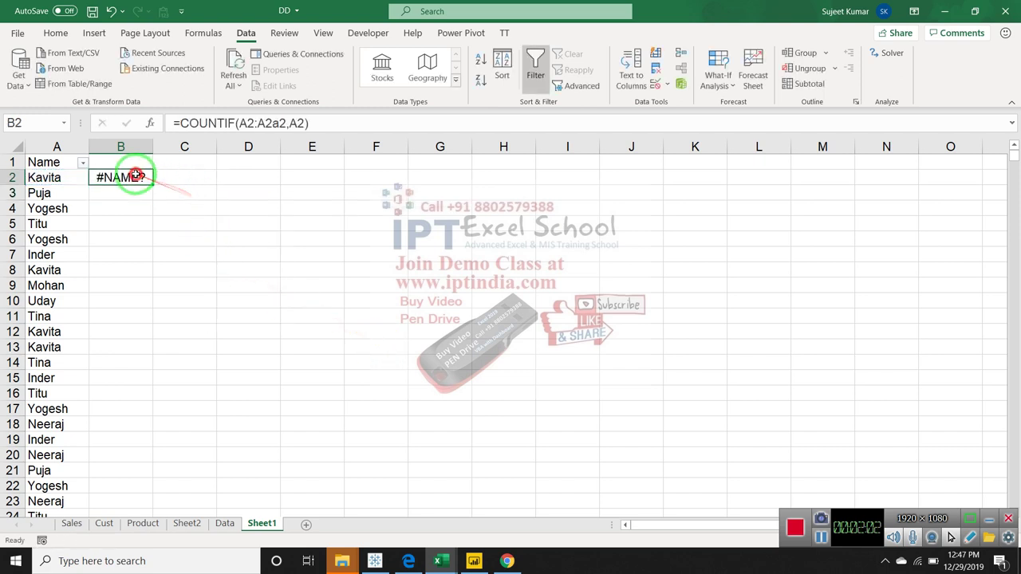
double_click(133, 177)
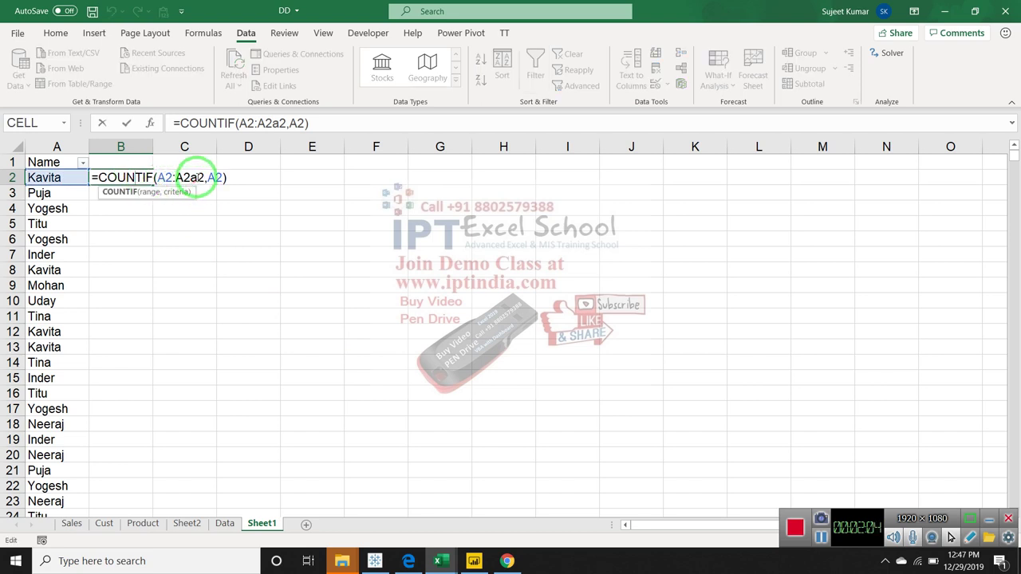
click(190, 180)
key(Delete)
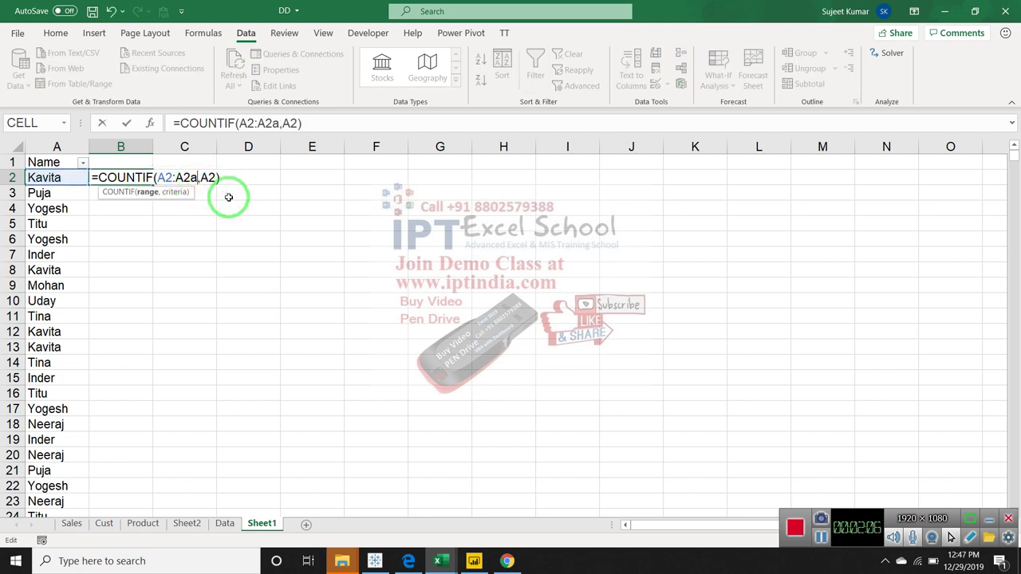
key(BackSpace)
key(Return)
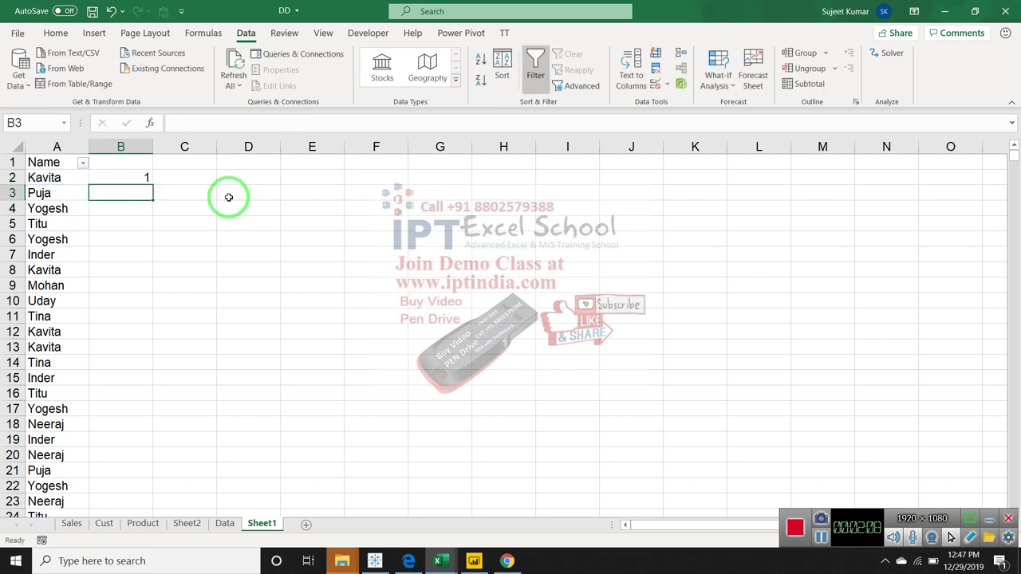
key(Up)
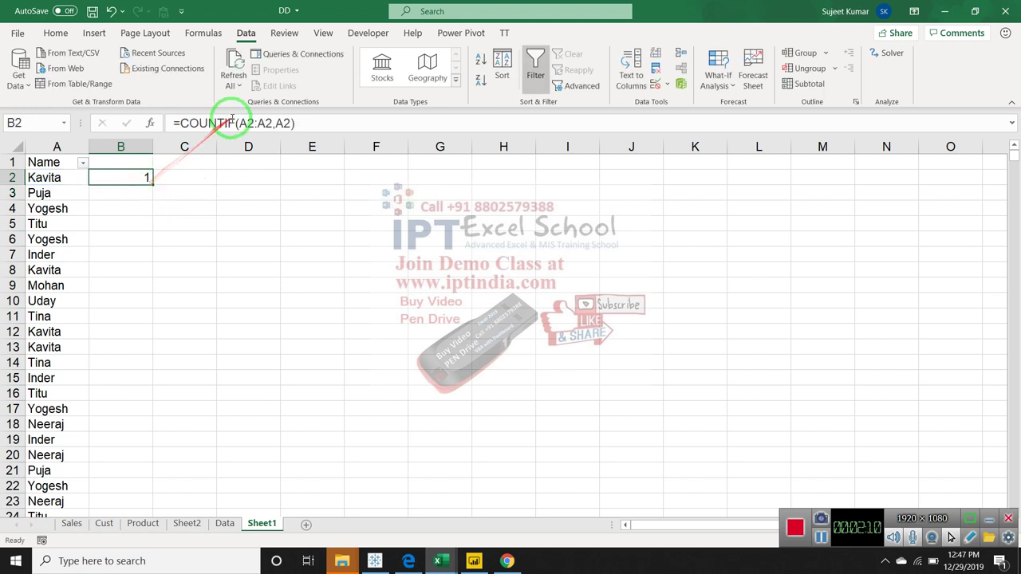
click(247, 127)
key(F4)
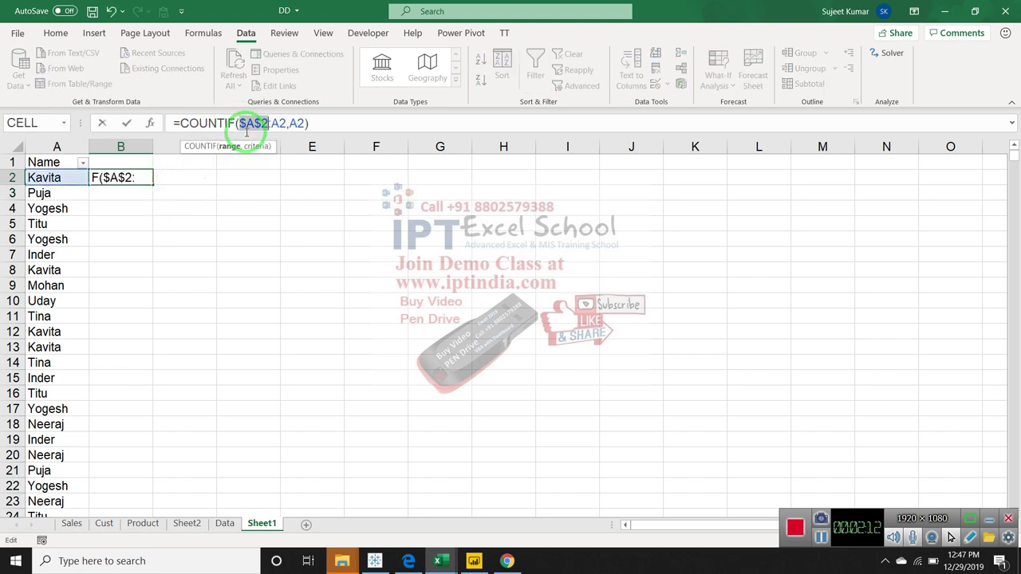
key(Return)
Fill the COUNTIF formula down column B beside every name
click(142, 177)
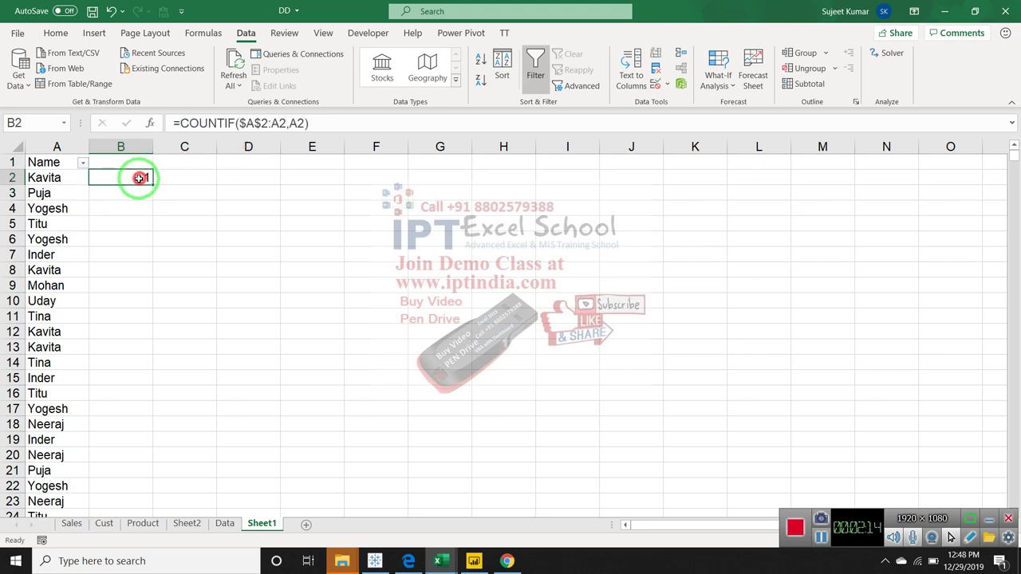
double_click(153, 184)
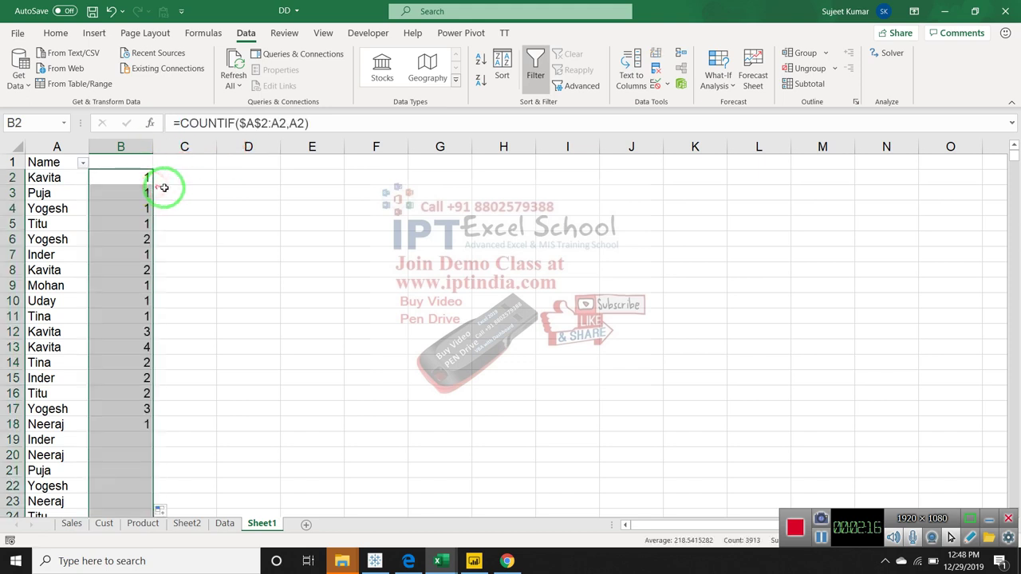
click(127, 162)
Reapply the filter from A1 and set column B to show only count 1
key(ctrl+shift+l)
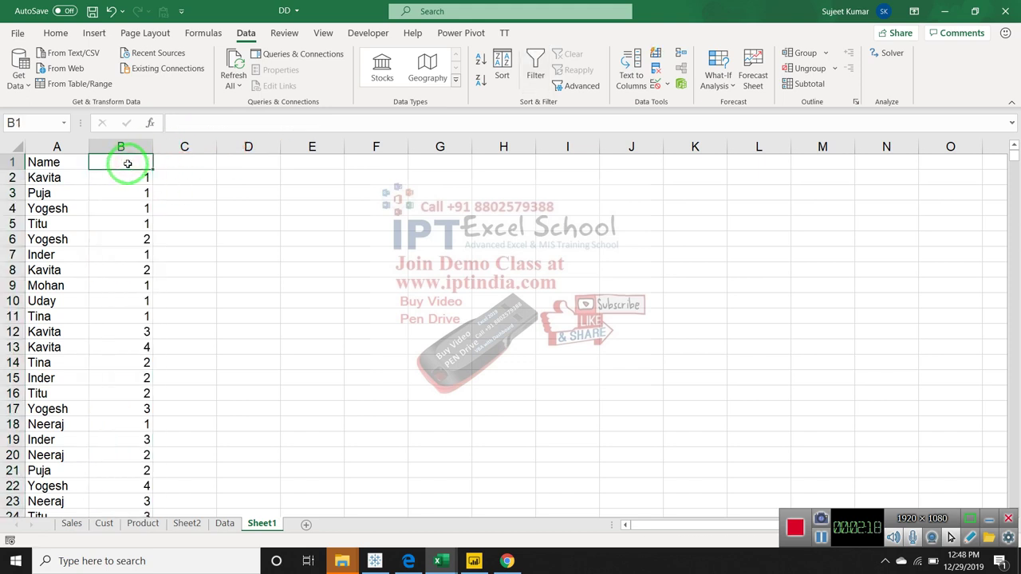
click(109, 179)
click(80, 163)
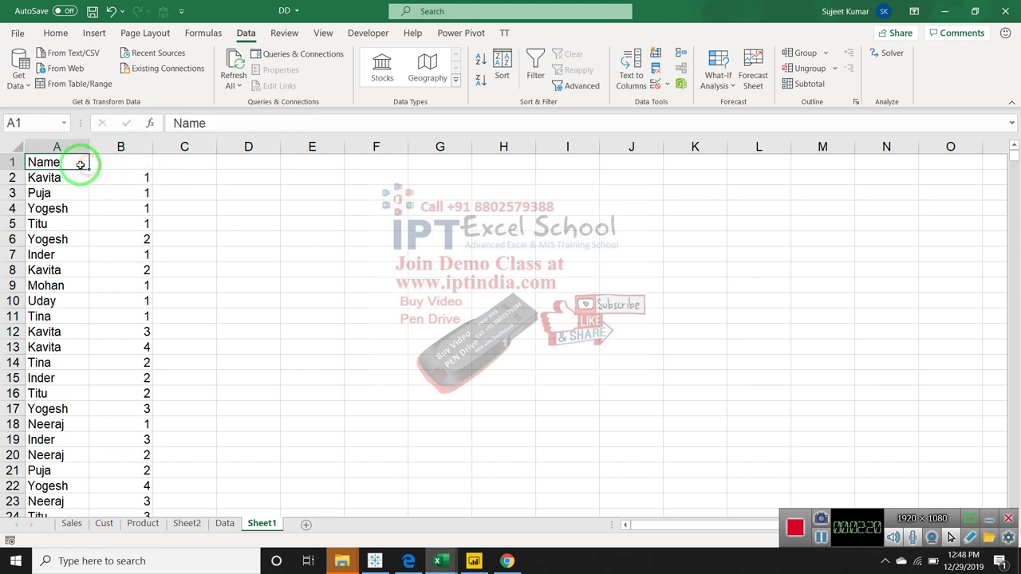
key(ctrl+shift+l)
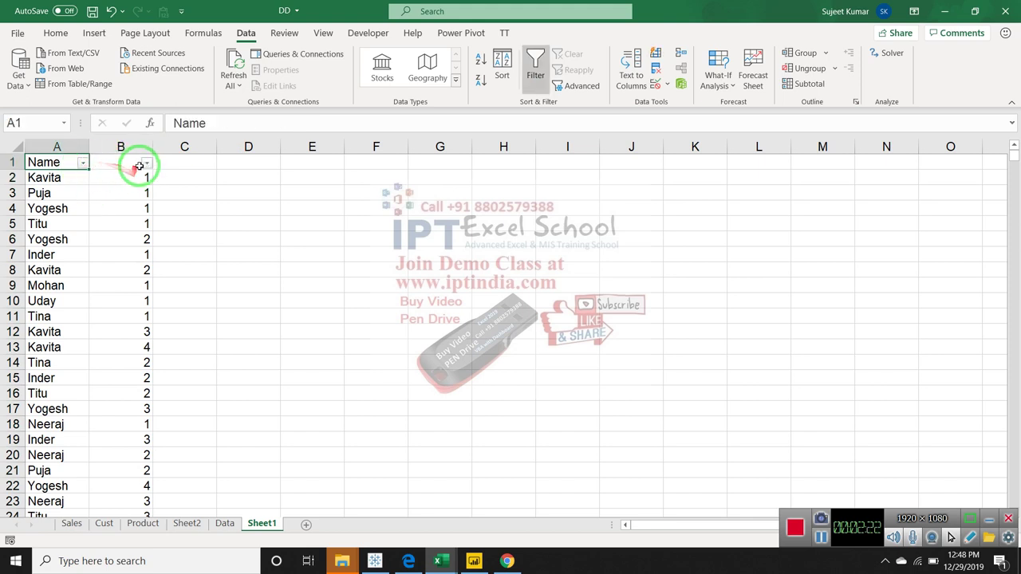
click(146, 163)
click(35, 303)
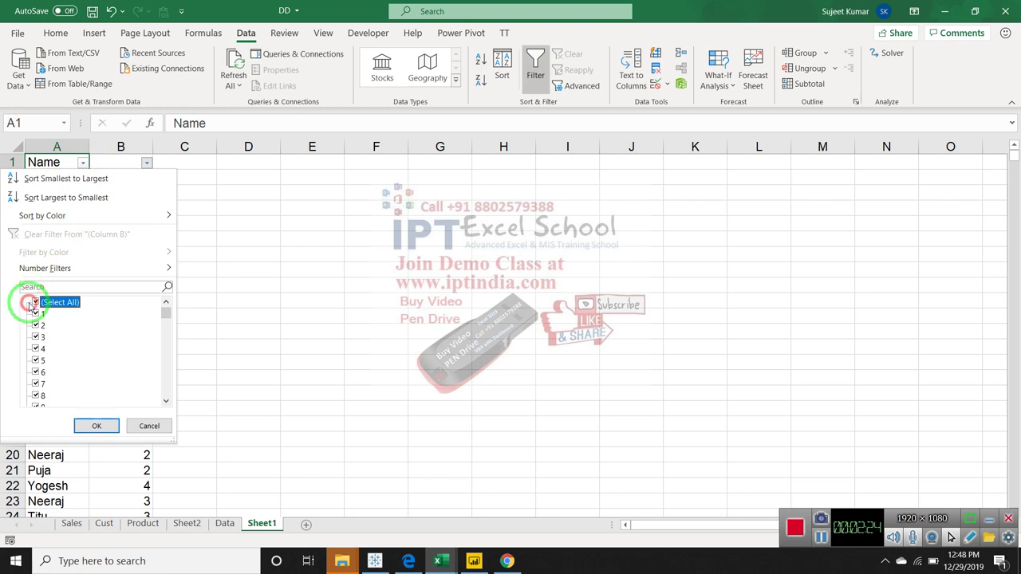
click(35, 315)
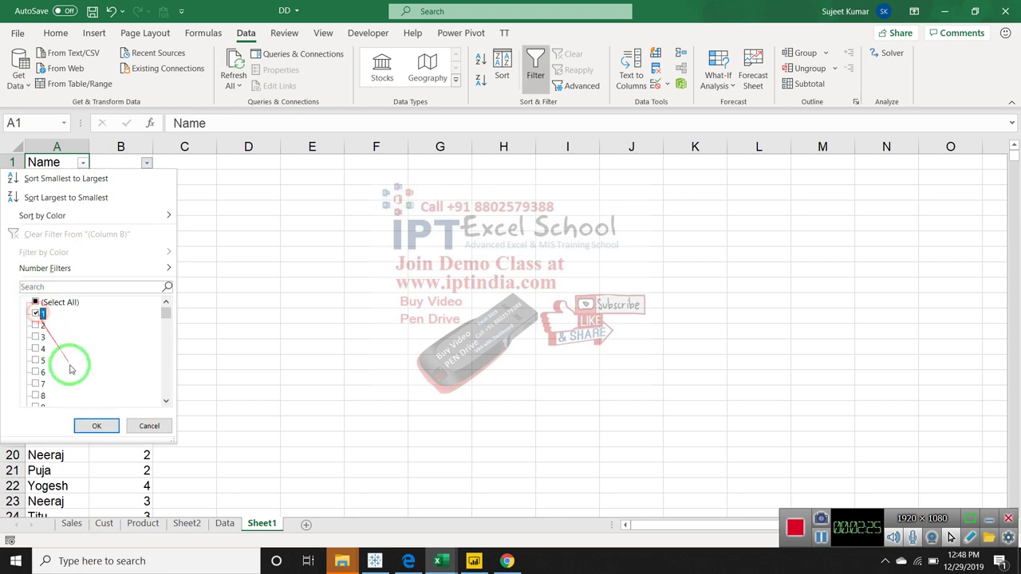
click(91, 426)
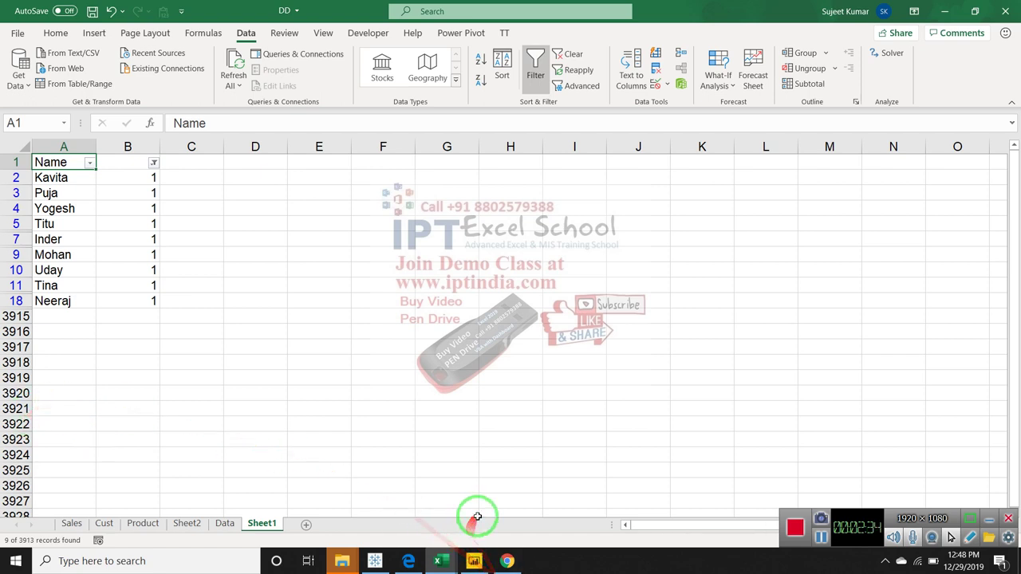
Switch to the Data Sample spreadsheet in Google Sheets in the browser
click(438, 561)
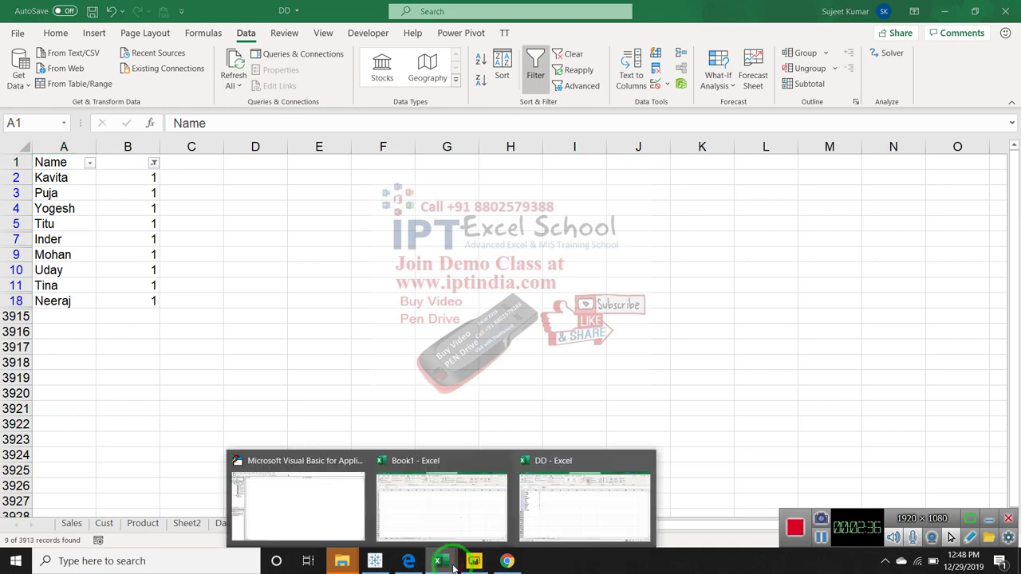
click(501, 563)
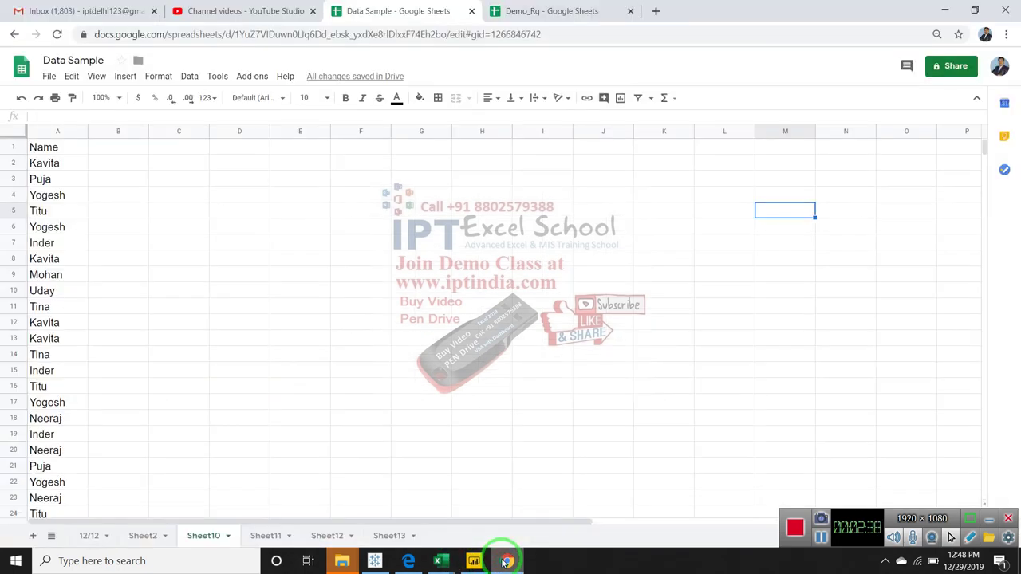
click(59, 226)
click(58, 162)
click(98, 147)
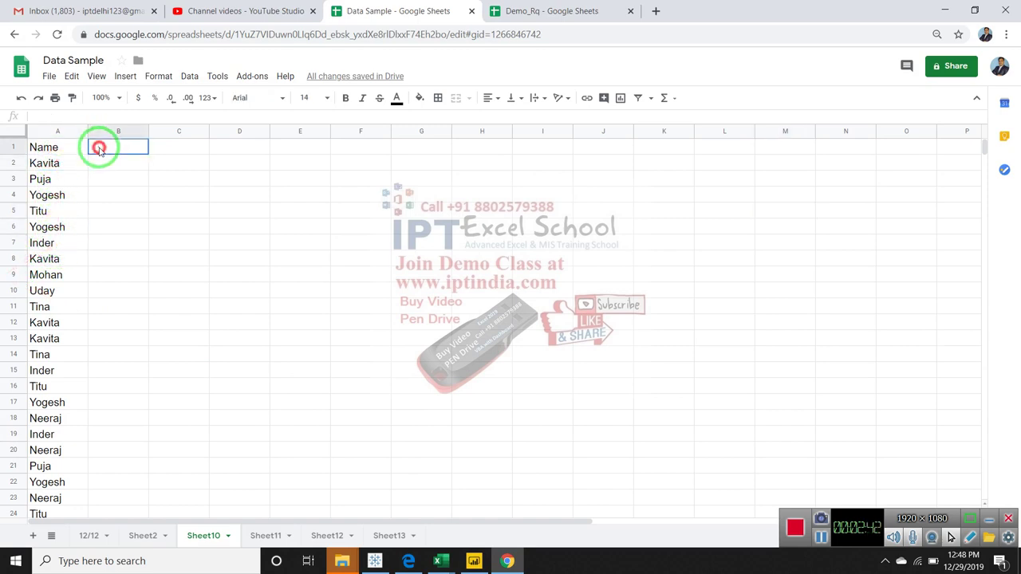
Enter =UNIQUE(A1:A302) in E1 to list the distinct names
click(293, 150)
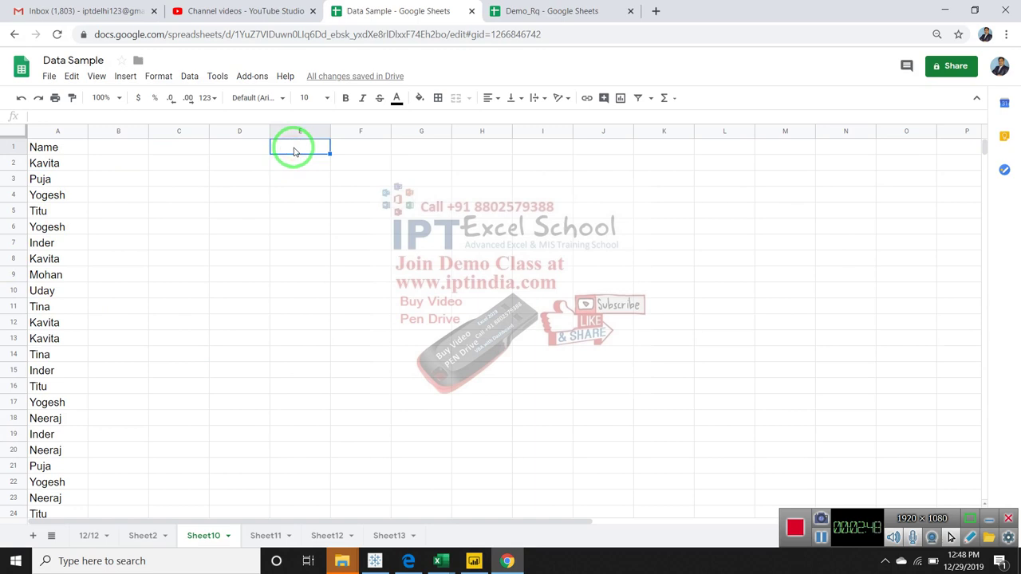
text(=uni)
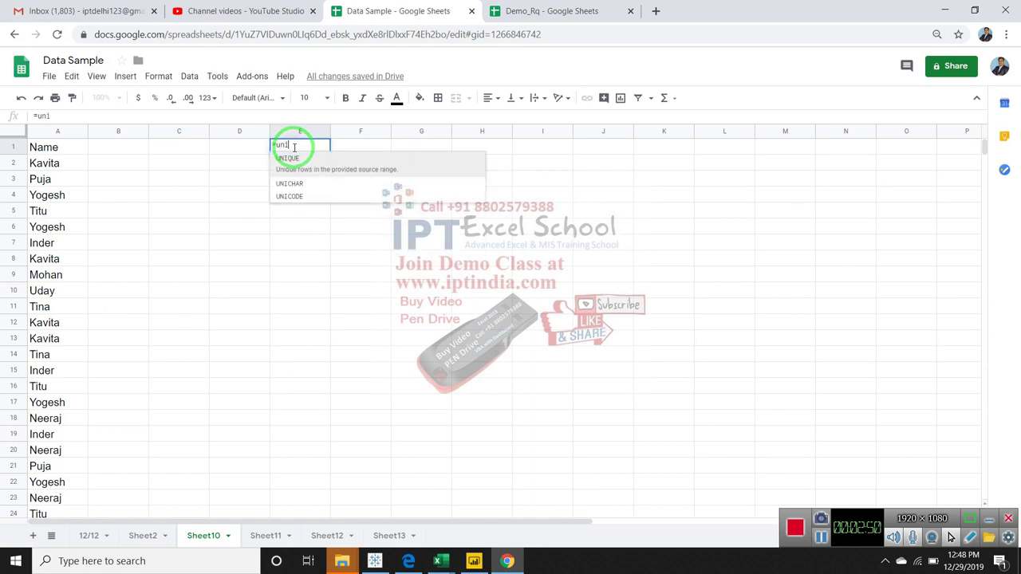
key(Tab)
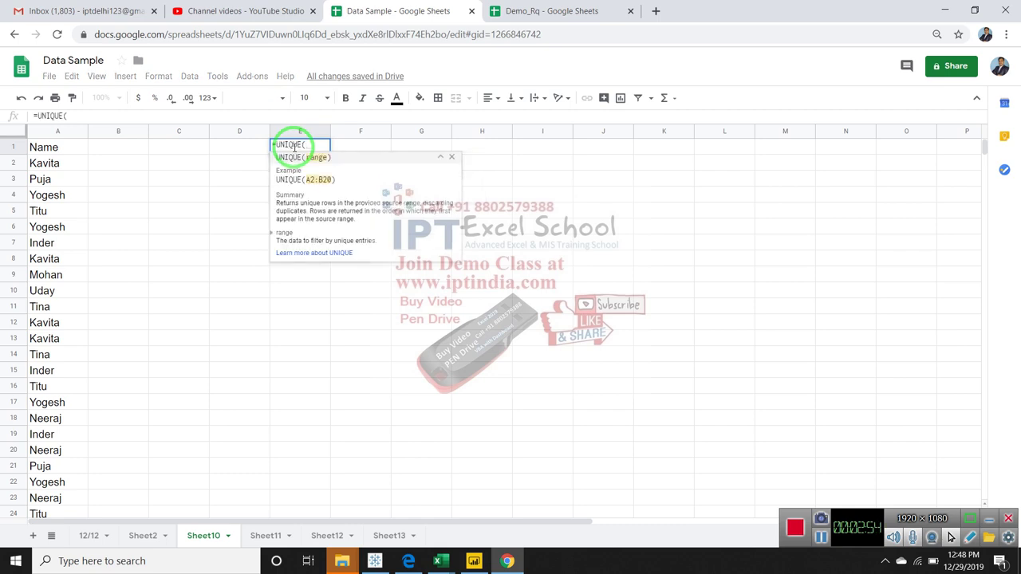
key(Left)
key(Left)
key(Left)
key(Left)
key(ctrl+shift+Down)
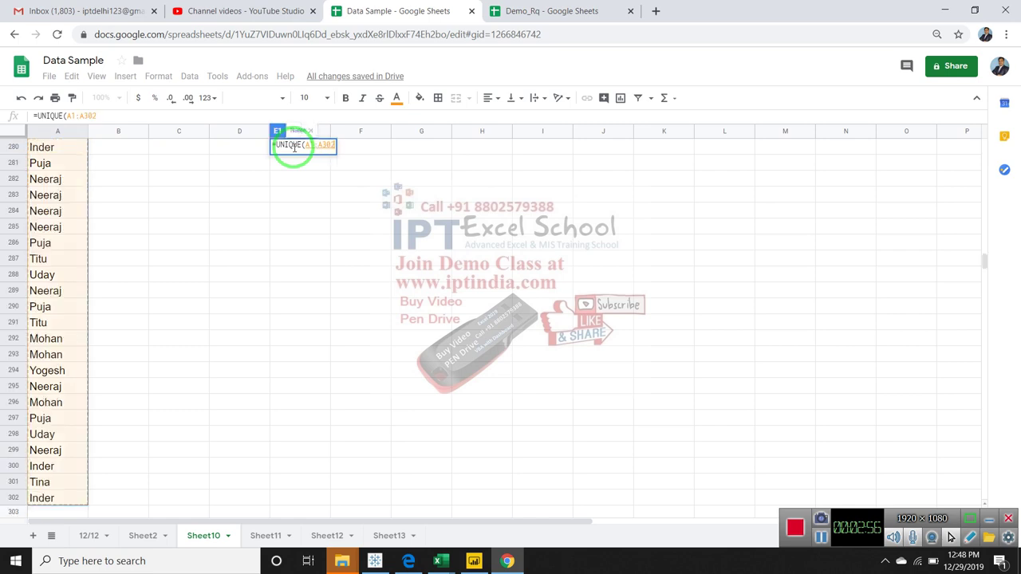
key(Return)
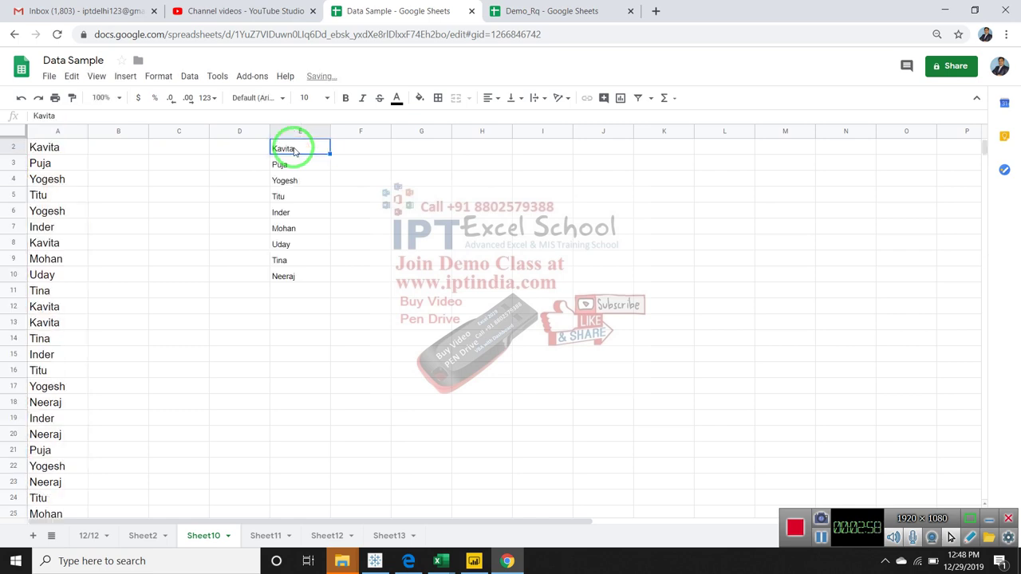
Jump to the end of the unique list and move to cell A12
key(Down)
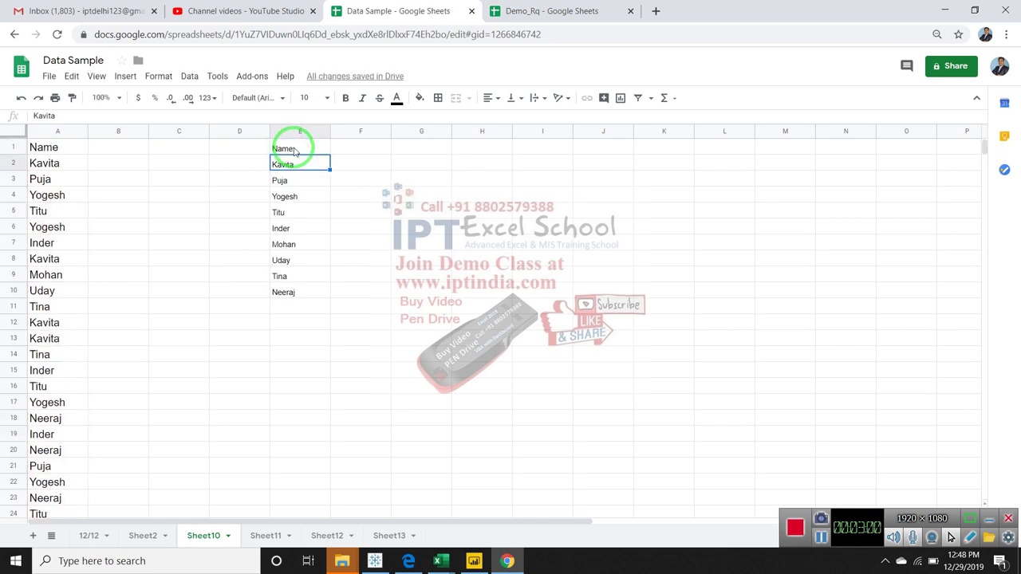
key(ctrl+Down)
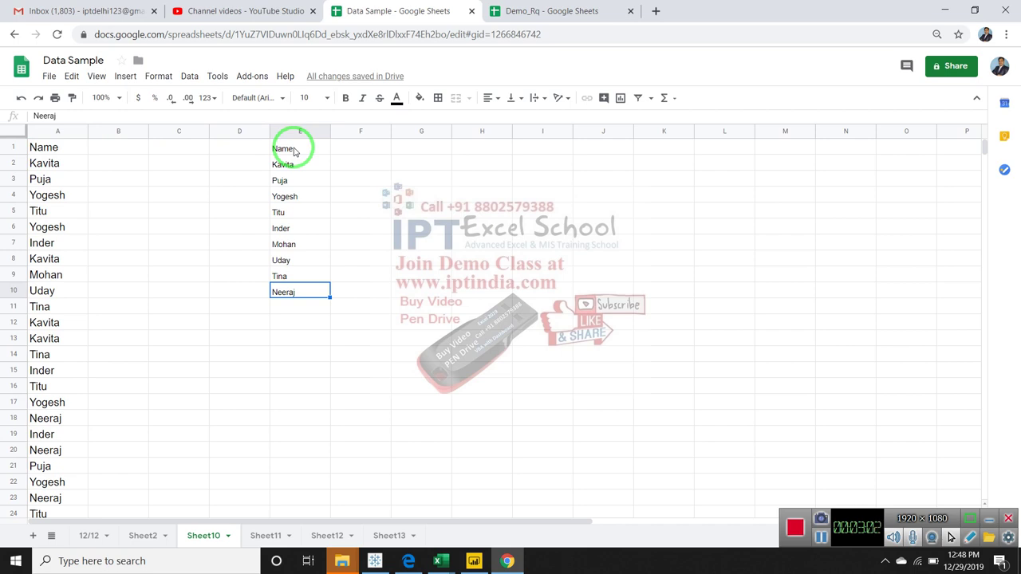
key(Left)
key(Left)
key(Left)
key(Left)
key(Down)
key(Down)
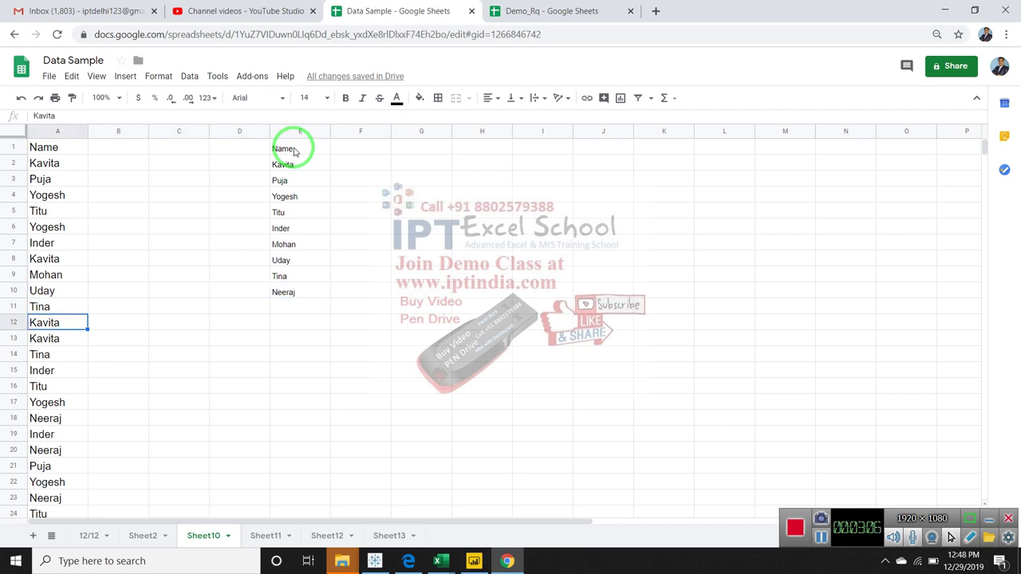
Replace the name in A12 with a brand-new name
text(Ram S)
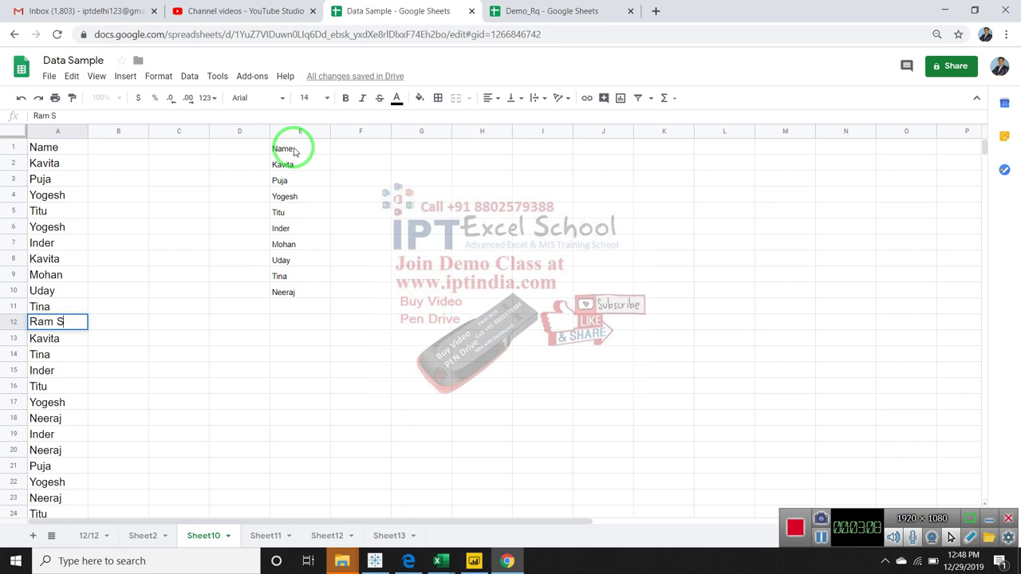
text(ingh)
key(Return)
key(Right)
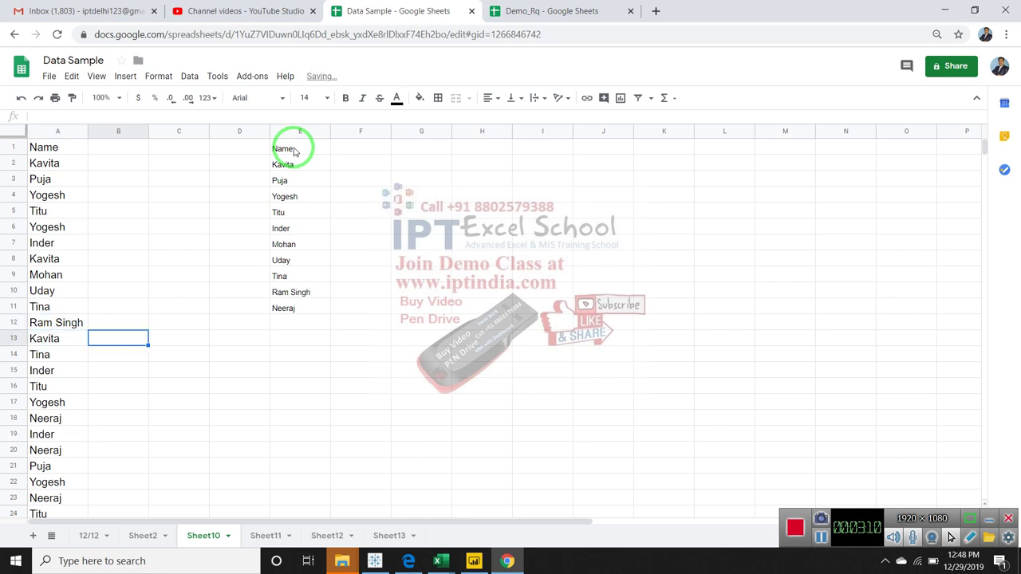
Check the column E unique list and E1's UNIQUE formula, then return to Excel
key(Right)
key(Right)
key(Up)
key(Up)
key(Right)
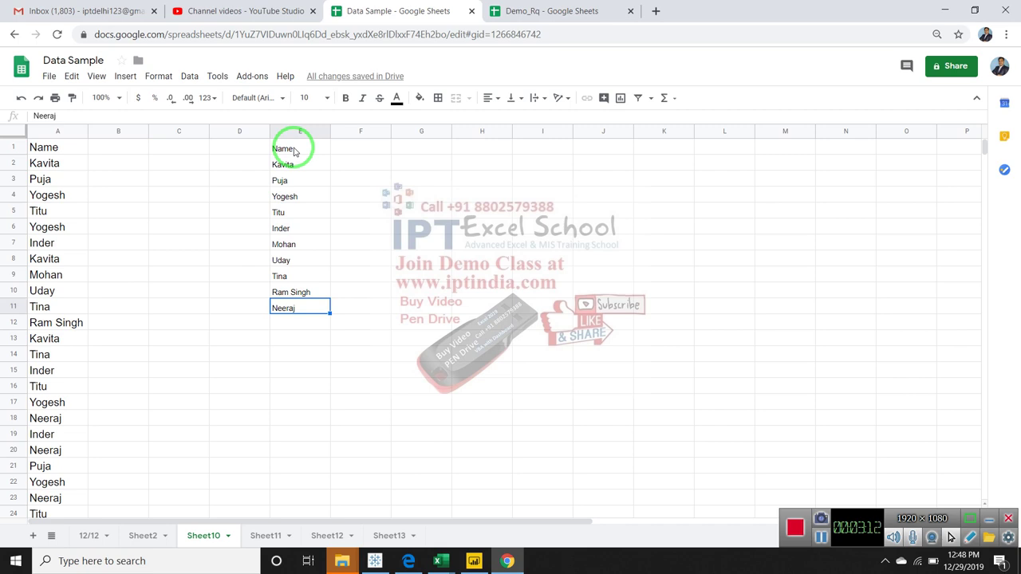
key(Up)
key(Up)
click(293, 152)
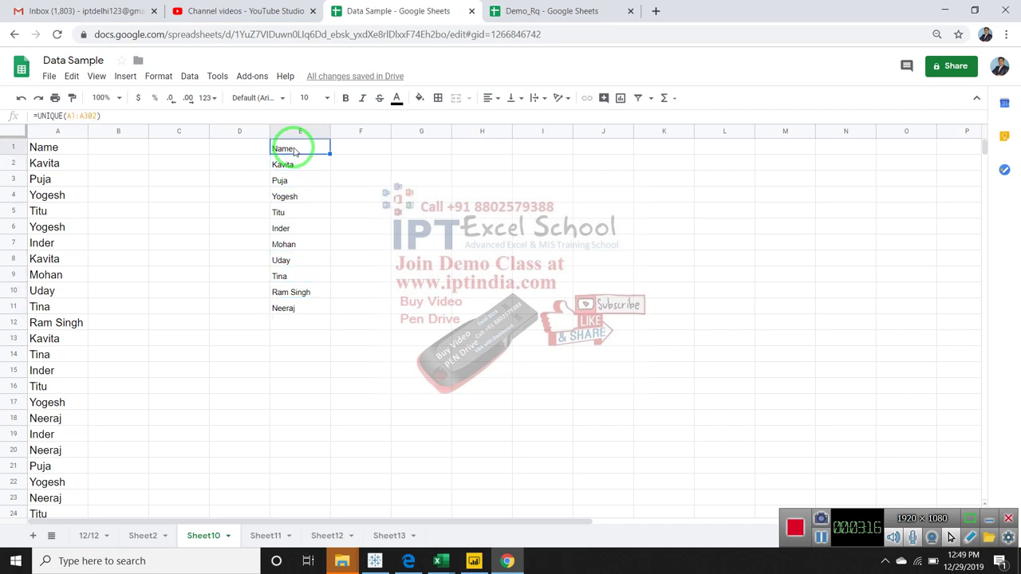
key(Down)
key(Down)
key(Down)
key(Down)
key(Down)
key(Down)
key(Down)
key(Down)
key(Down)
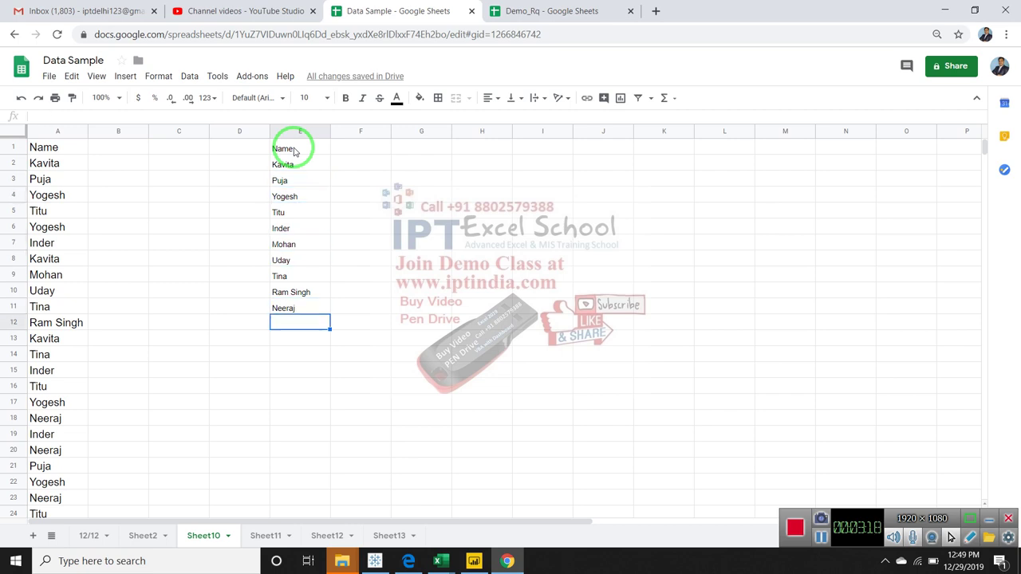
key(Up)
key(Up)
key(Up)
key(Up)
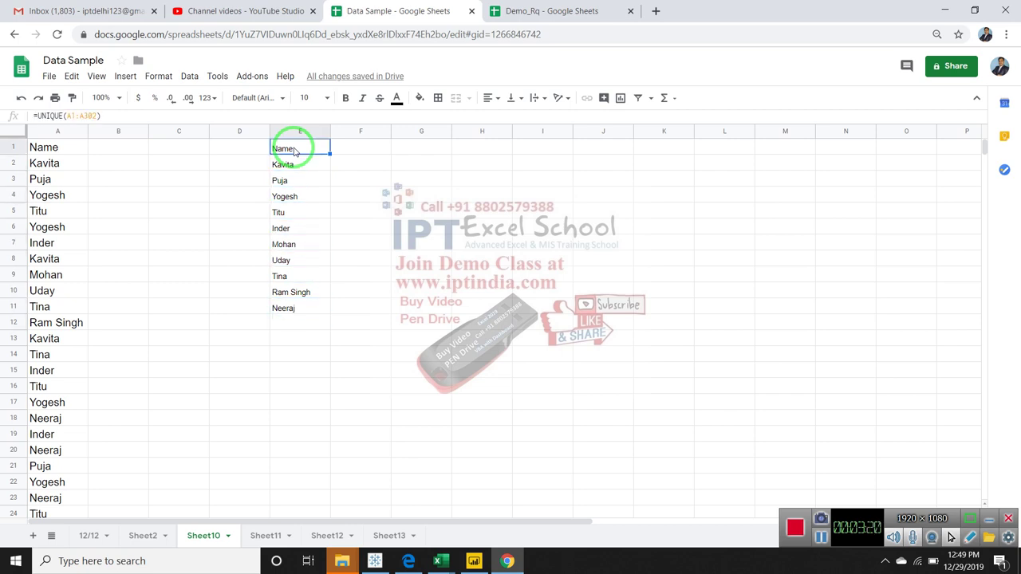
key(Left)
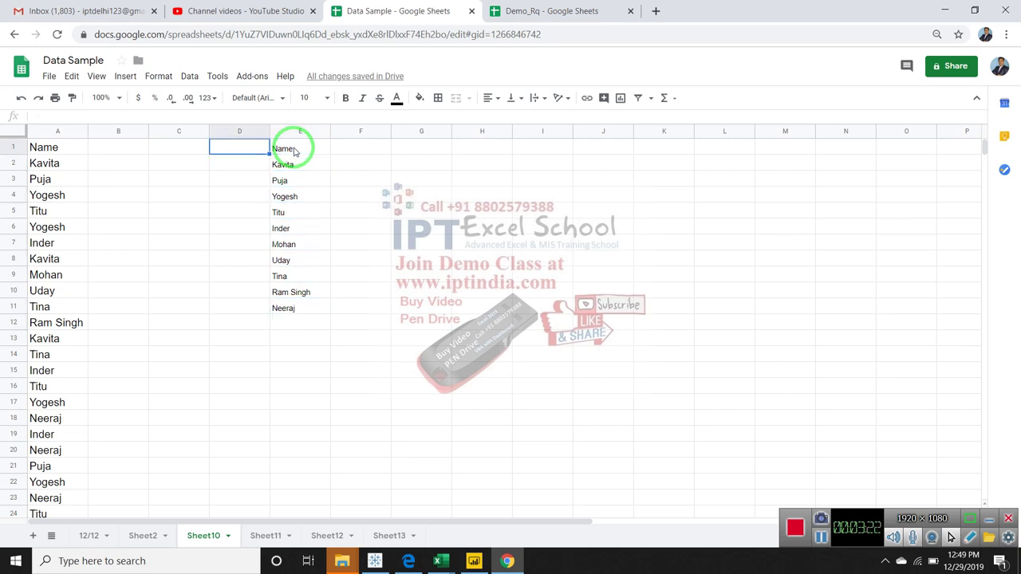
key(Left)
click(294, 152)
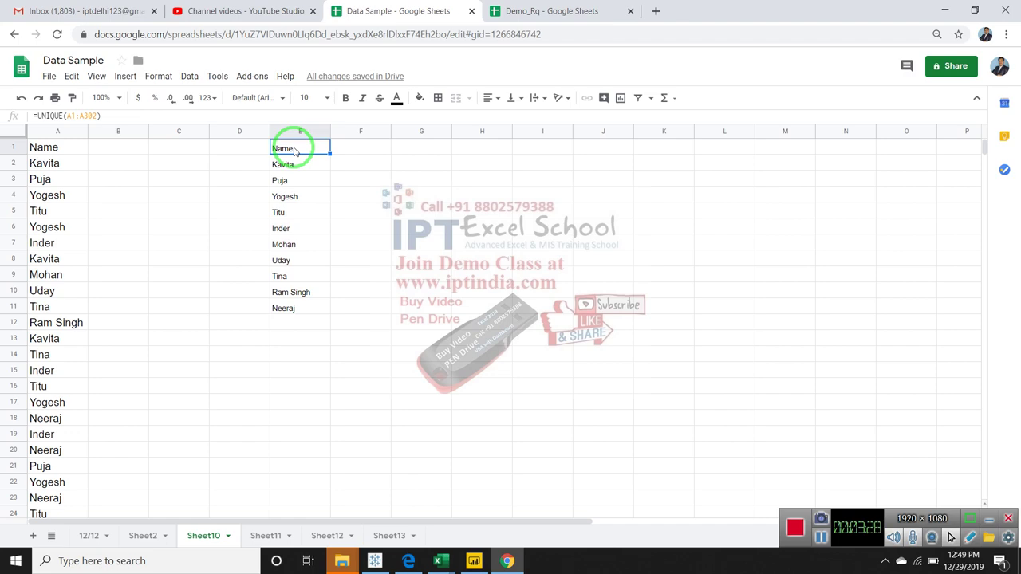
key(alt+Tab)
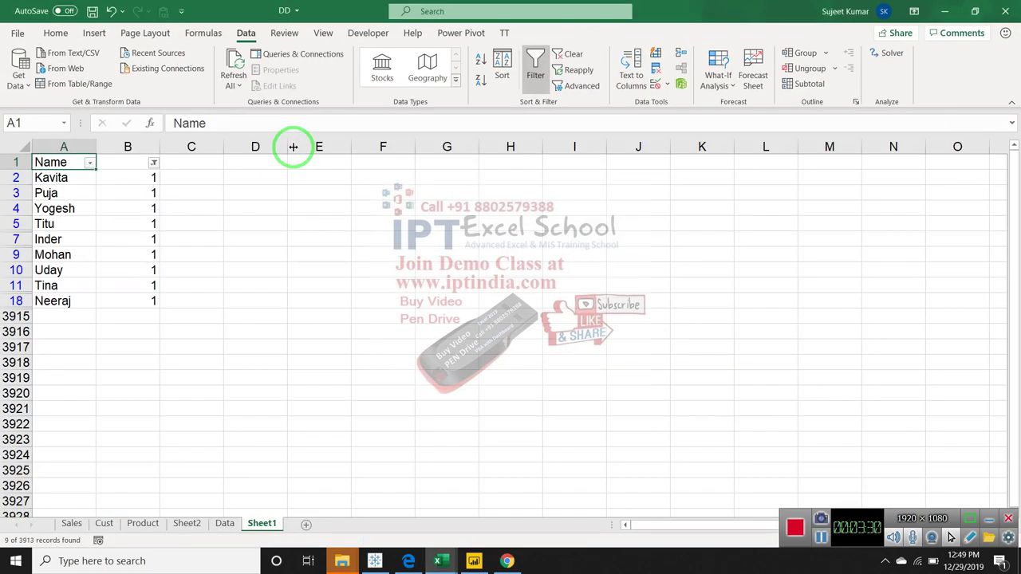
Step through the filtered names, then show the desktop with Windows+D
key(Down)
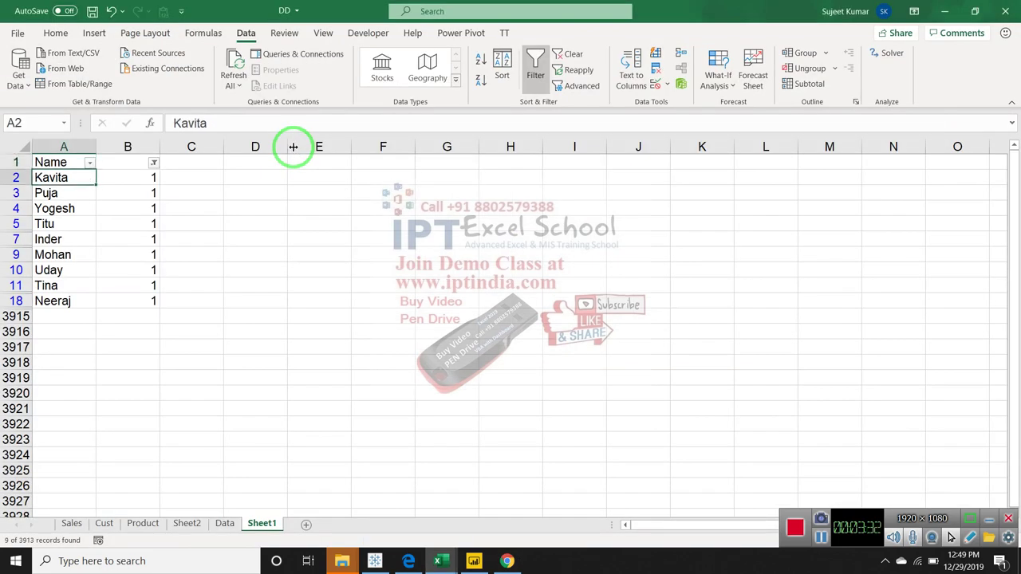
key(Down)
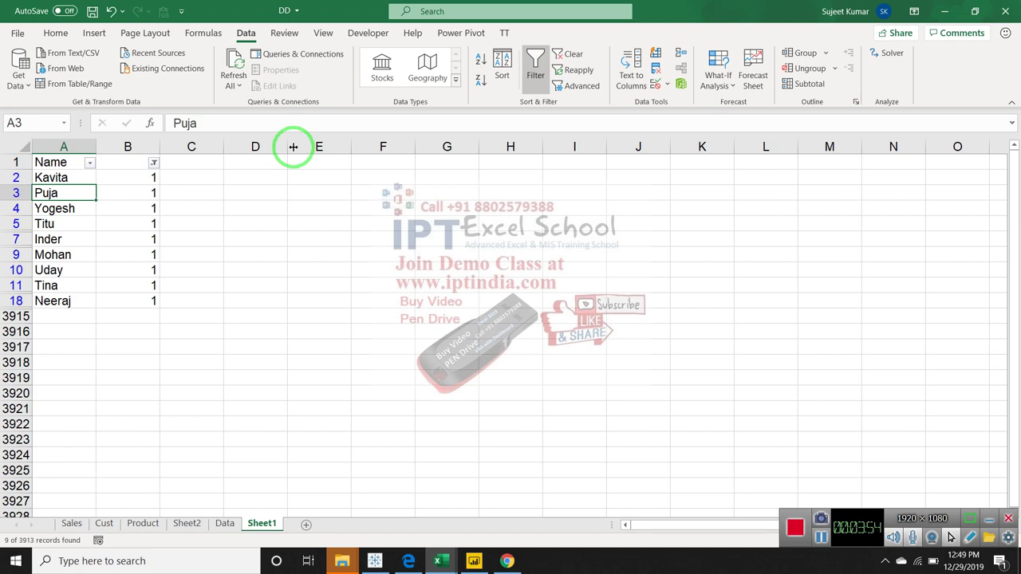
key(super+d)
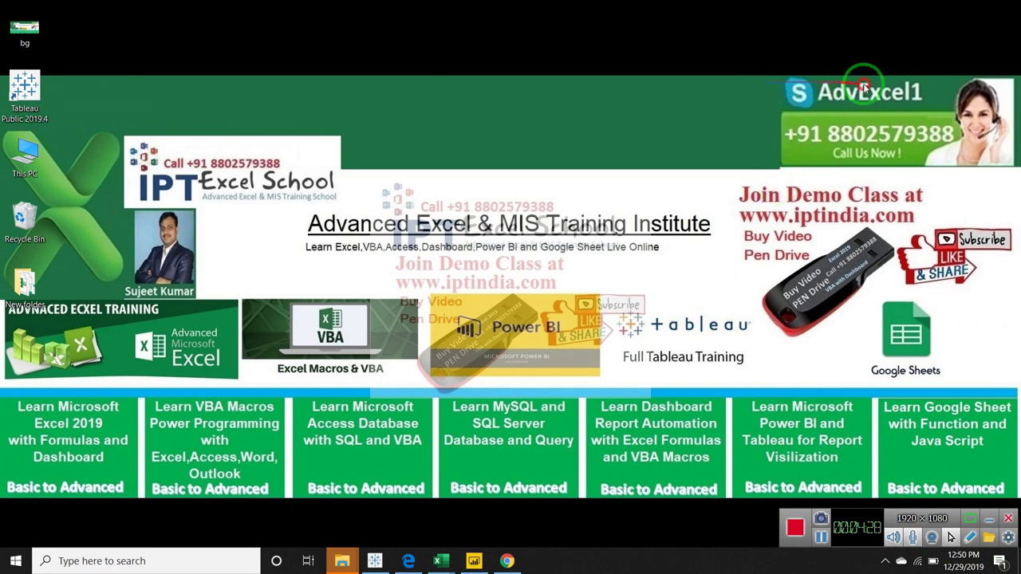
drag(765, 79, 958, 142)
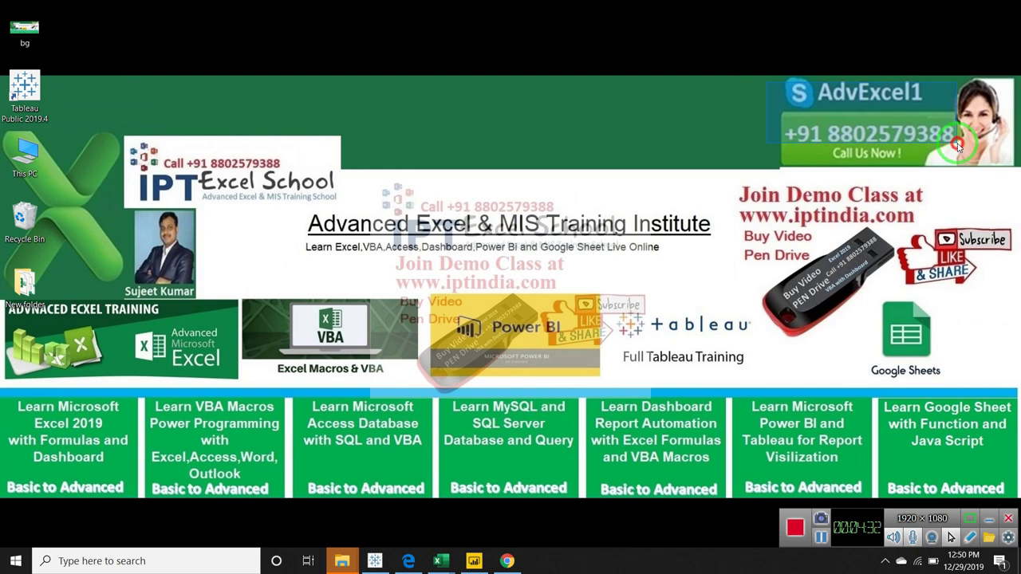
drag(934, 121, 896, 137)
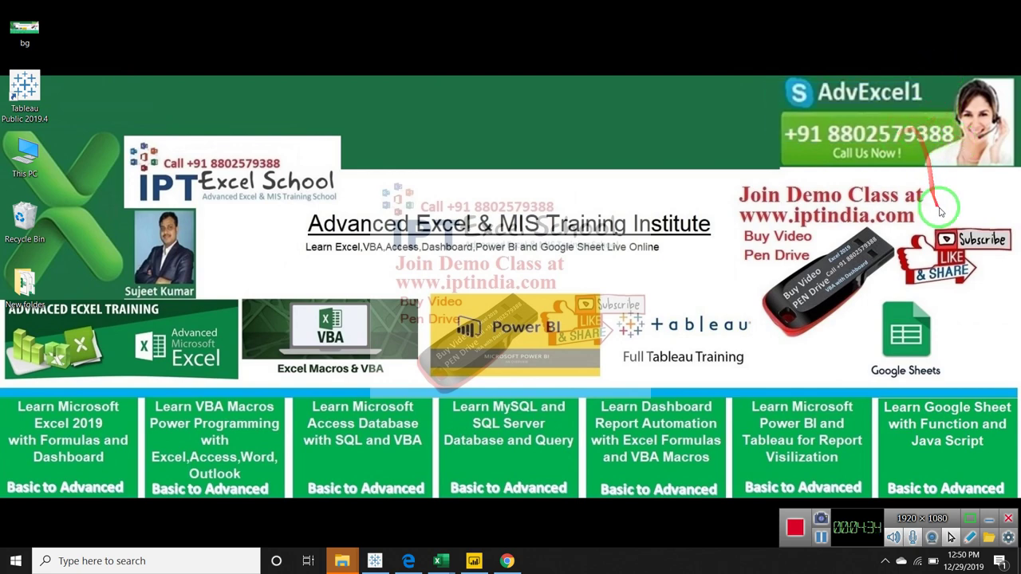
drag(953, 322, 942, 359)
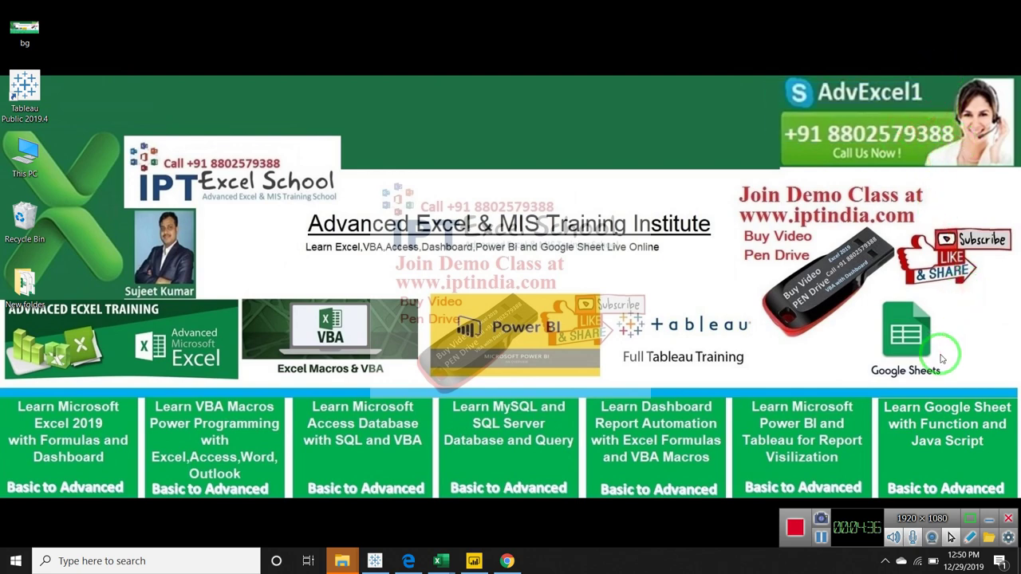